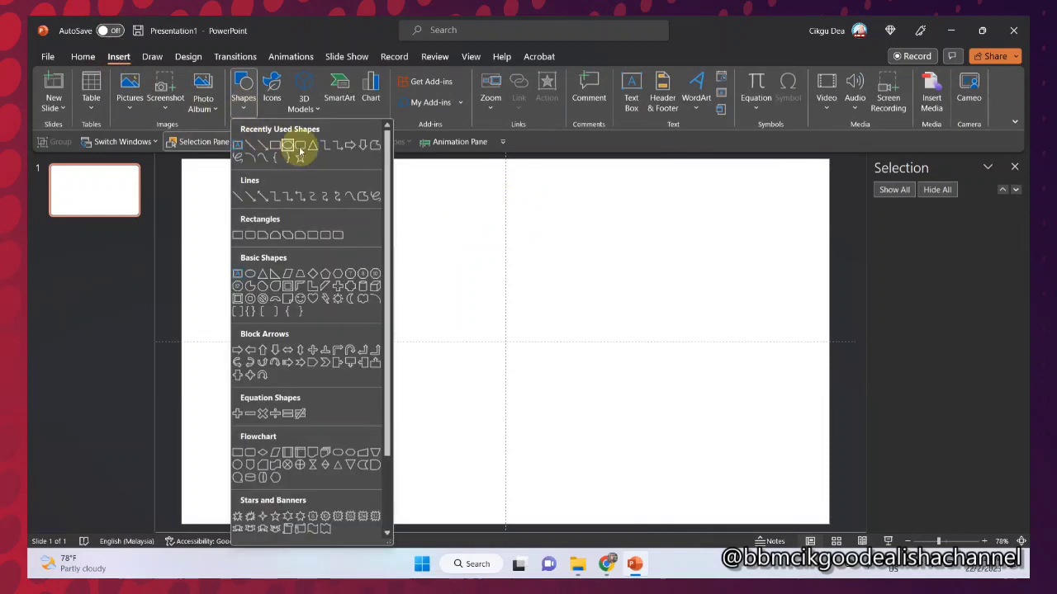
Draw a rounded rectangle about 6.75 cm high and 4.83 cm wide on the left half of the slide as the torso
left_click(300, 146)
mouse_move(323, 243)
left_mouse_down()
mouse_move(416, 372)
mouse_move(330, 242)
left_mouse_up()
left_click_drag(362, 279, 369, 314)
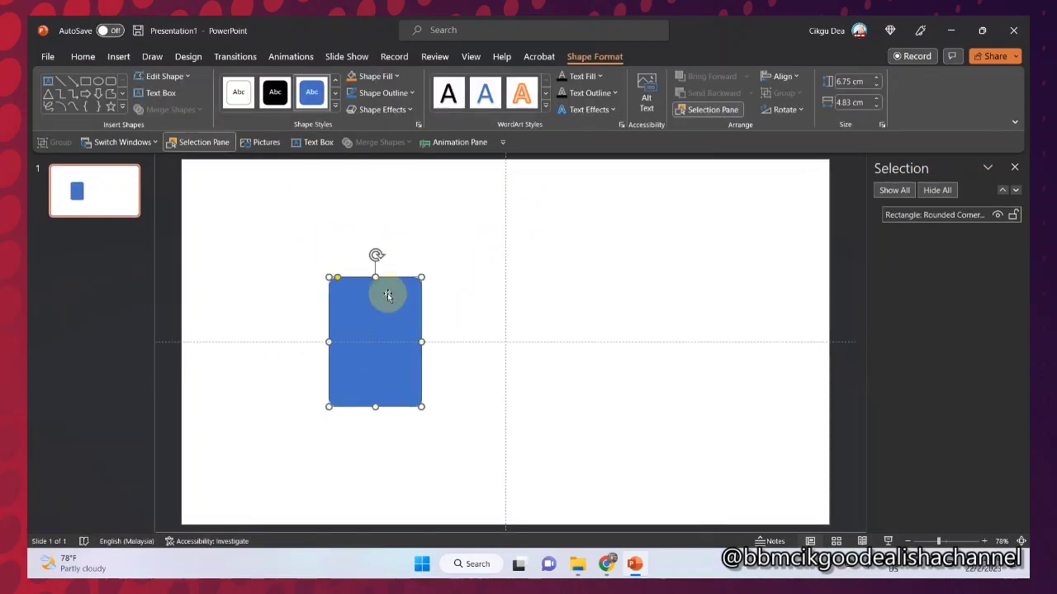
Draw a narrow upright rounded rectangle about 5.16 cm by 1.34 cm beside the torso
left_click(118, 56)
left_click(243, 91)
left_click(279, 146)
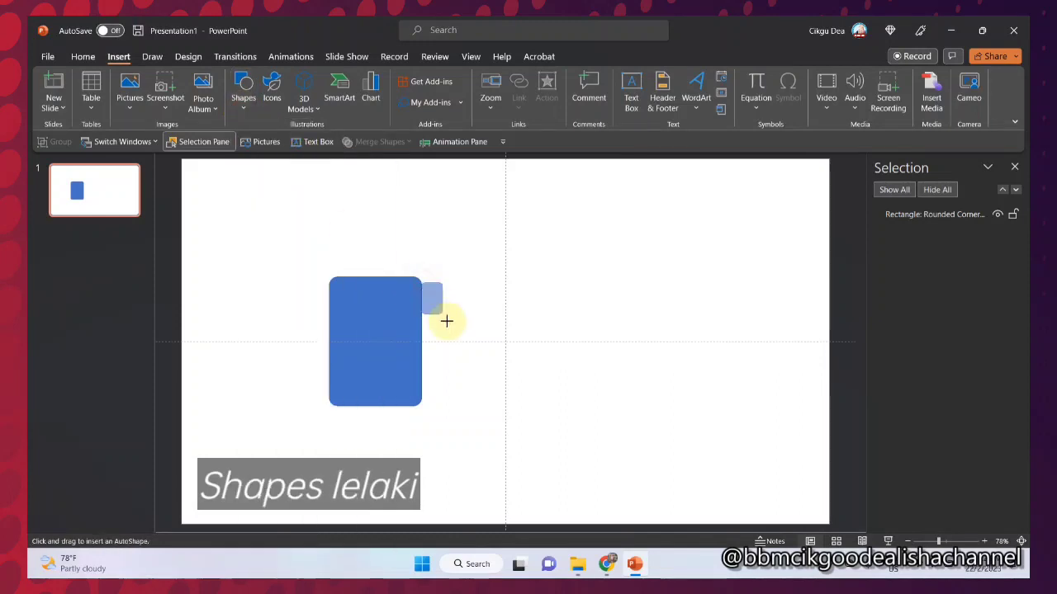
mouse_move(447, 321)
left_mouse_down()
mouse_move(446, 377)
mouse_move(459, 384)
left_mouse_up()
Rotate the narrow rectangle left 90° and fit it across the torso's upper edge as a shoulder bar about 6.56 cm long
left_click(786, 109)
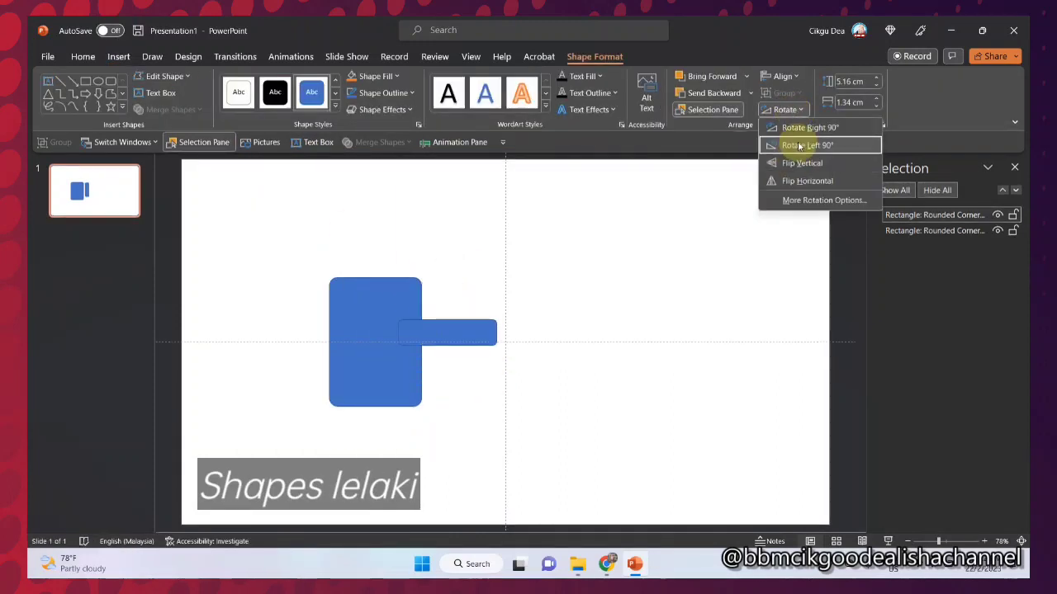
left_click(798, 146)
left_click_drag(469, 334, 443, 265)
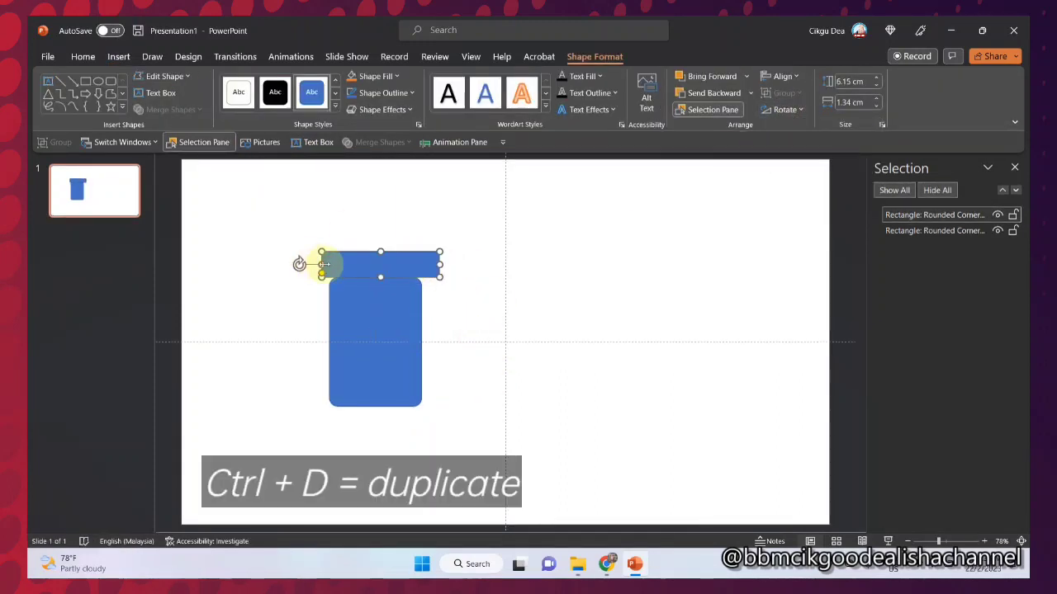
left_click_drag(322, 264, 313, 264)
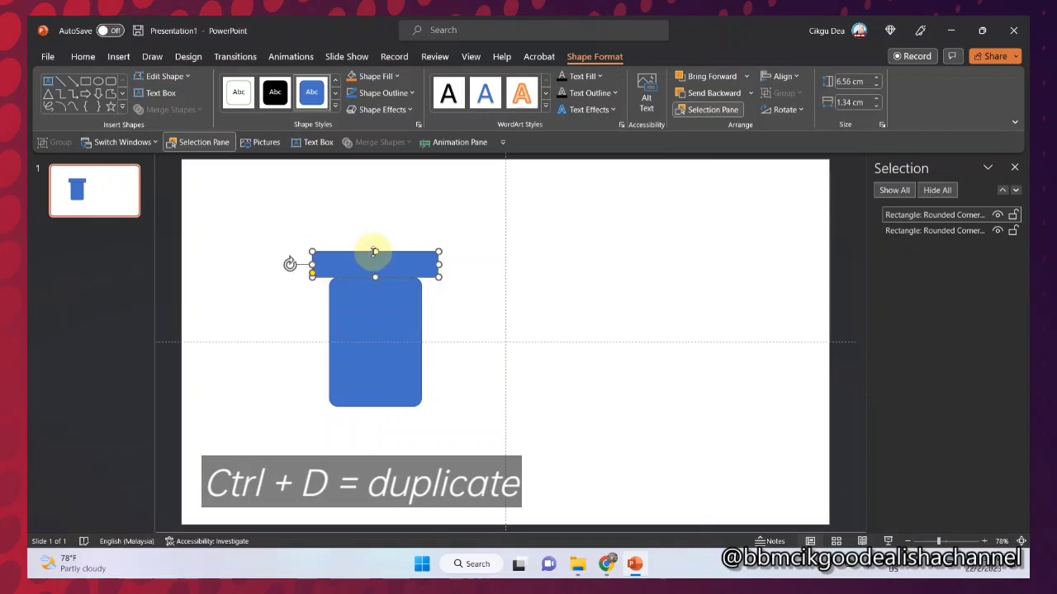
Duplicate the shoulder bar, rotate the copy left 90° and place it along the torso's right side as an arm
left_click_drag(374, 252, 519, 338)
left_click(800, 109)
left_click(798, 146)
left_click_drag(489, 301, 455, 263)
Extend the shoulder bar's left end past the torso and send the right arm backward
left_click(412, 266)
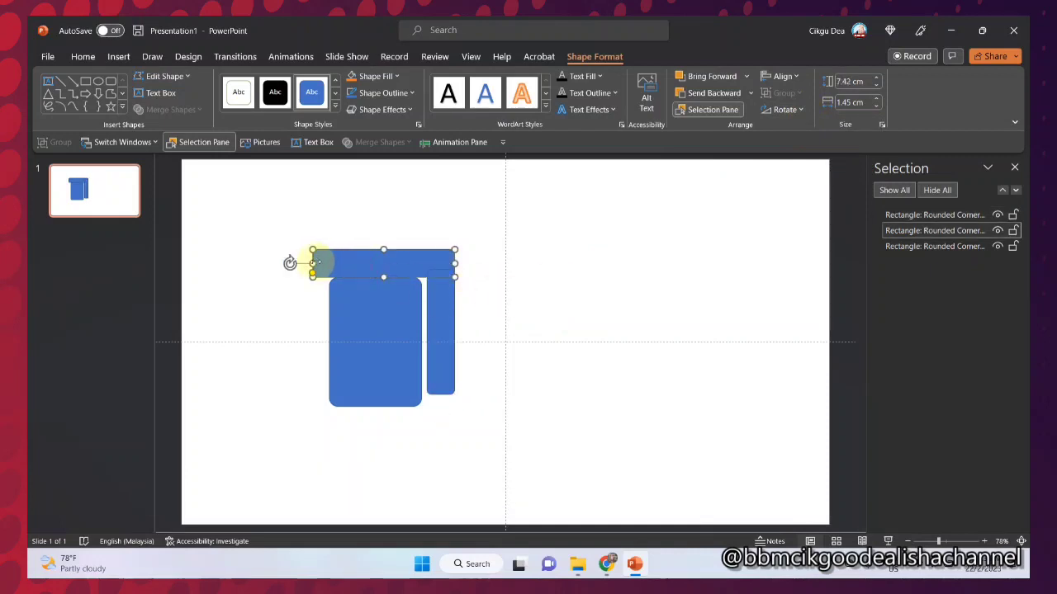
left_click_drag(312, 263, 303, 264)
left_click(441, 309)
left_click(729, 94)
left_click(541, 231)
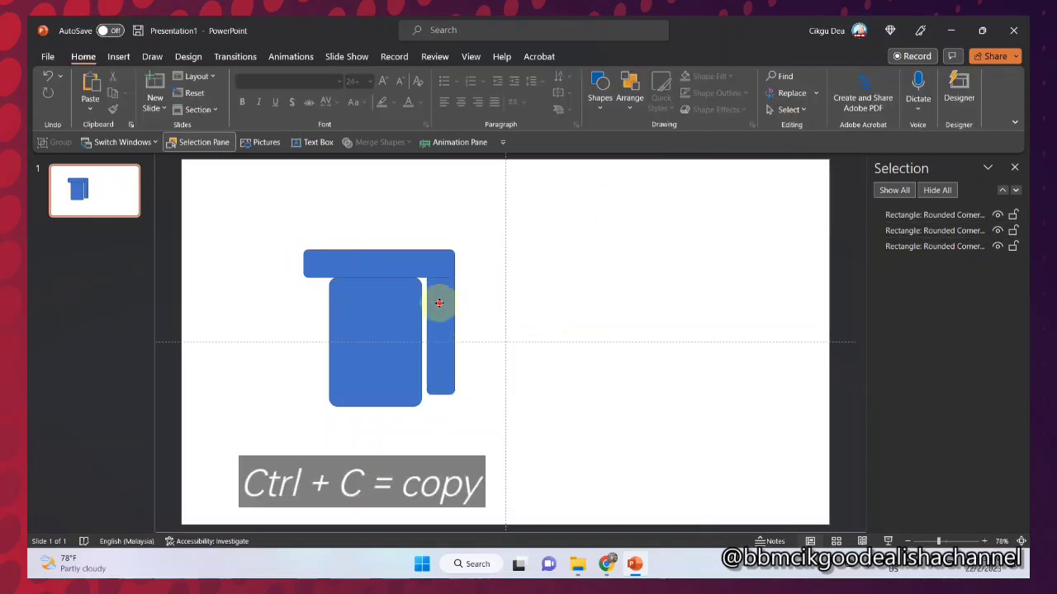
Copy the right arm and place the copy along the torso's left side
left_click(438, 303)
key("ctrl+c")
key("ctrl+v")
left_click_drag(446, 302, 318, 301)
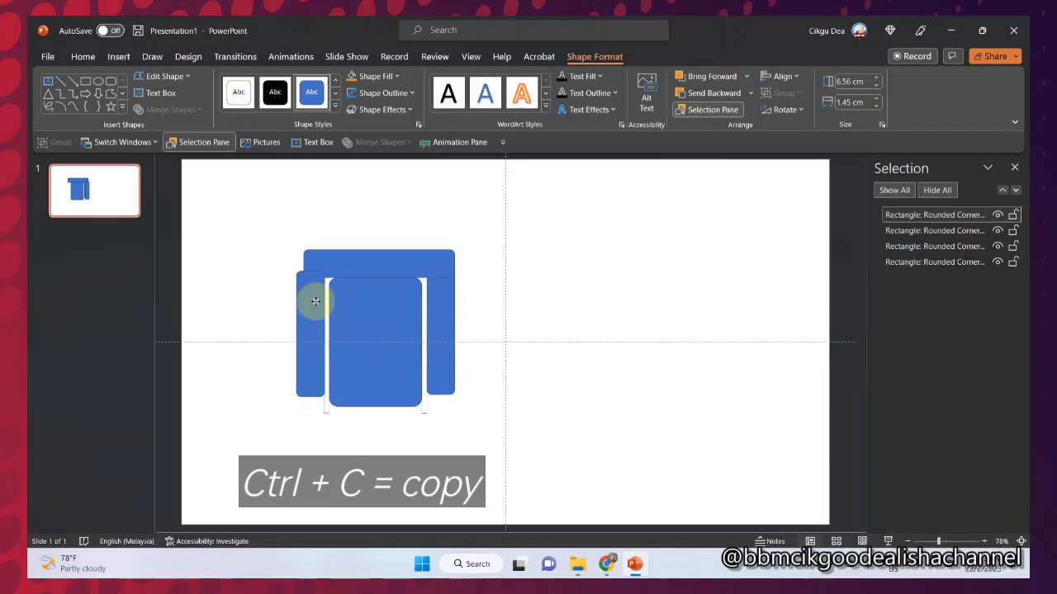
Lengthen the shoulder bar to about 8.28 cm so it spans both arms, and adjust its stacking order
left_click(322, 265)
left_click_drag(303, 263, 296, 265)
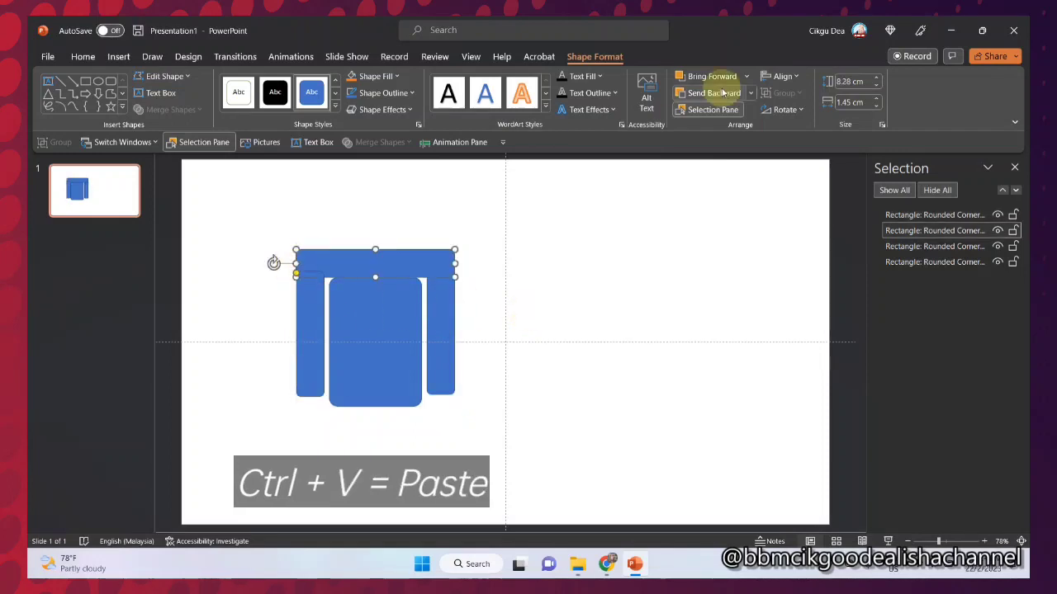
left_click(723, 94)
left_click(606, 250)
left_click(413, 265)
left_click(741, 78)
left_click(643, 228)
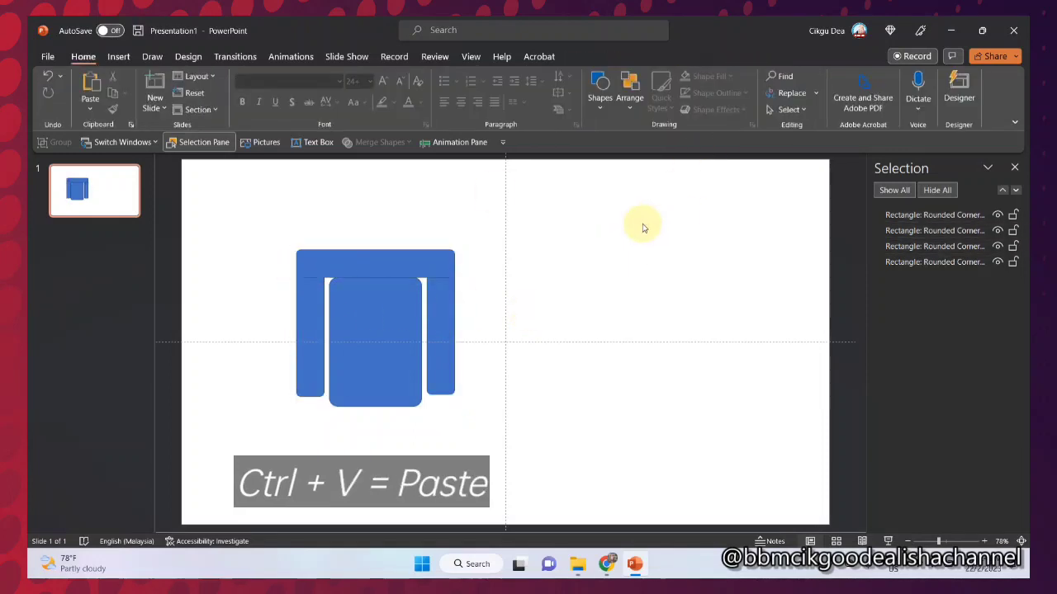
Draw a circle centred above the shoulder bar as the figure's head
left_click(118, 56)
left_click(244, 91)
left_click(284, 146)
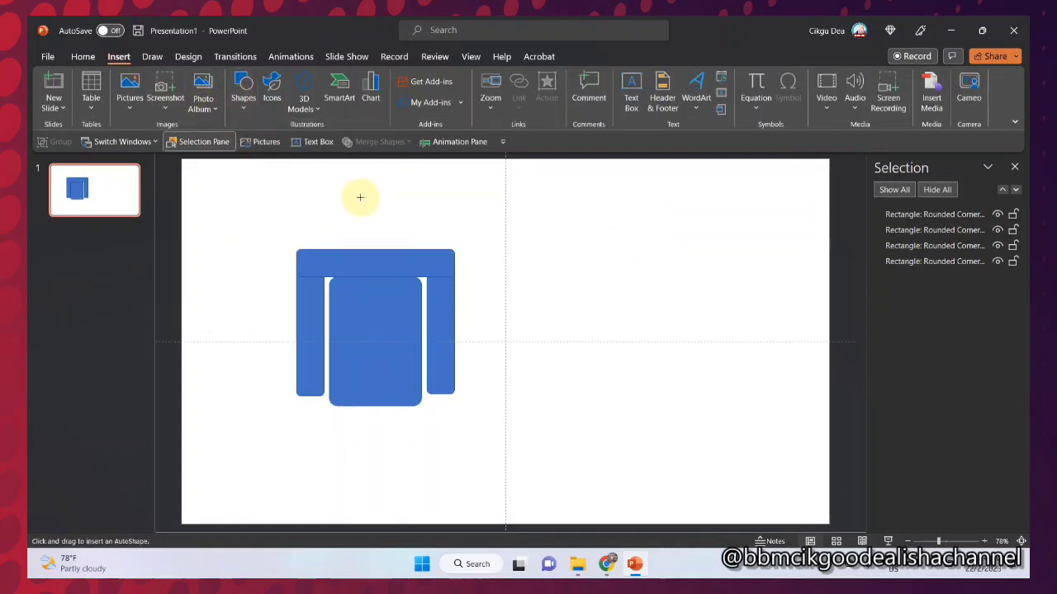
left_click_drag(358, 196, 384, 222)
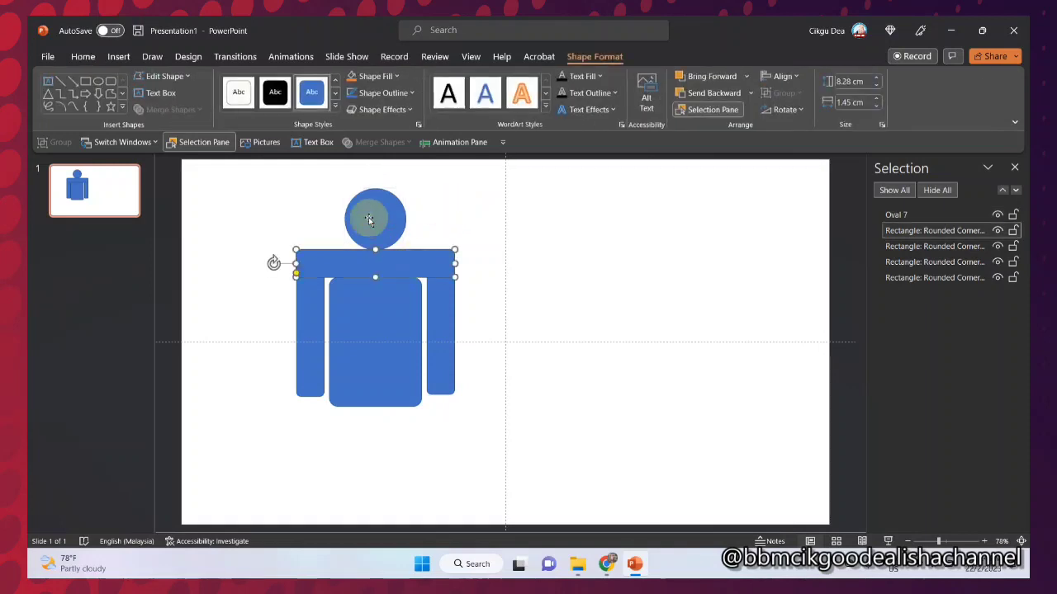
Thicken the shoulder bar upward to about 2.38 cm below the head and remove its outline
left_click(384, 259)
left_click_drag(385, 260, 377, 231)
left_click(381, 93)
left_click(386, 237)
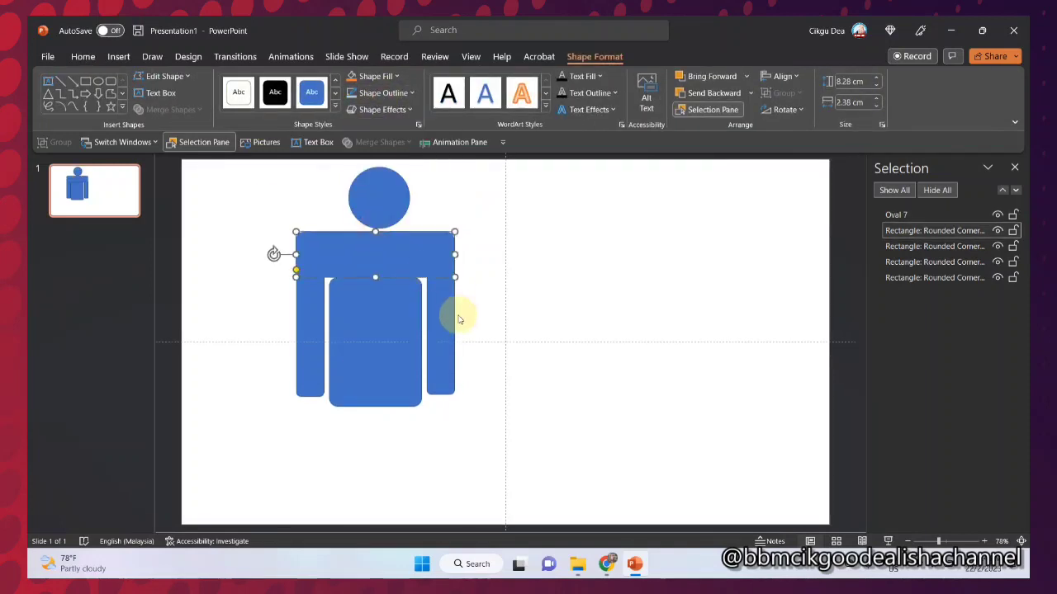
Remove the outline from both arms and the torso
left_click(443, 319)
left_click(311, 302, "shift")
left_click(361, 310, "shift")
left_click(381, 93)
left_click(385, 236)
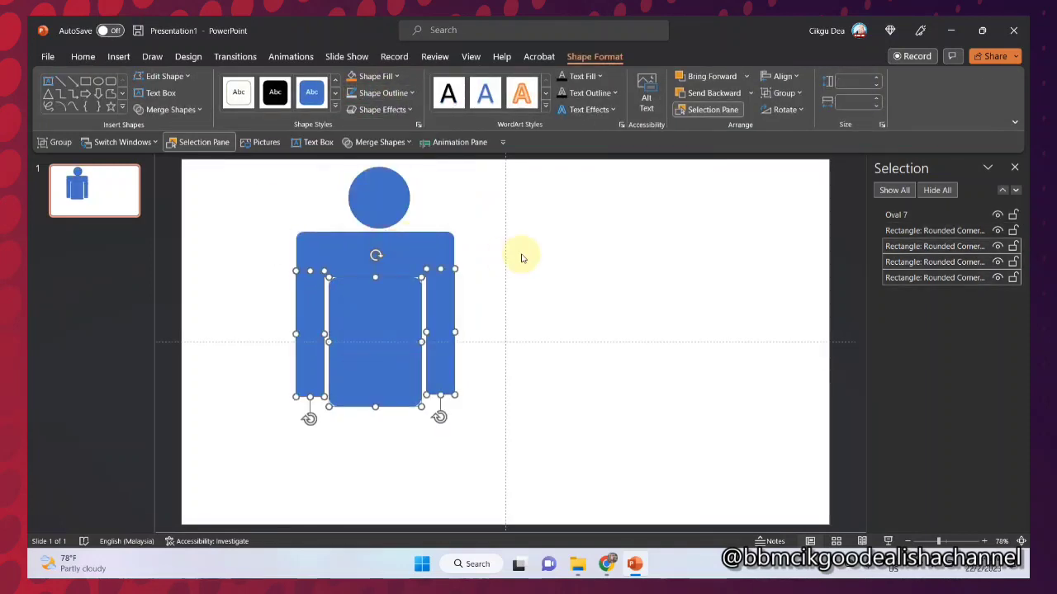
Move both arms up slightly so that their lower ends are level with each other
left_click(435, 300)
left_click(312, 312)
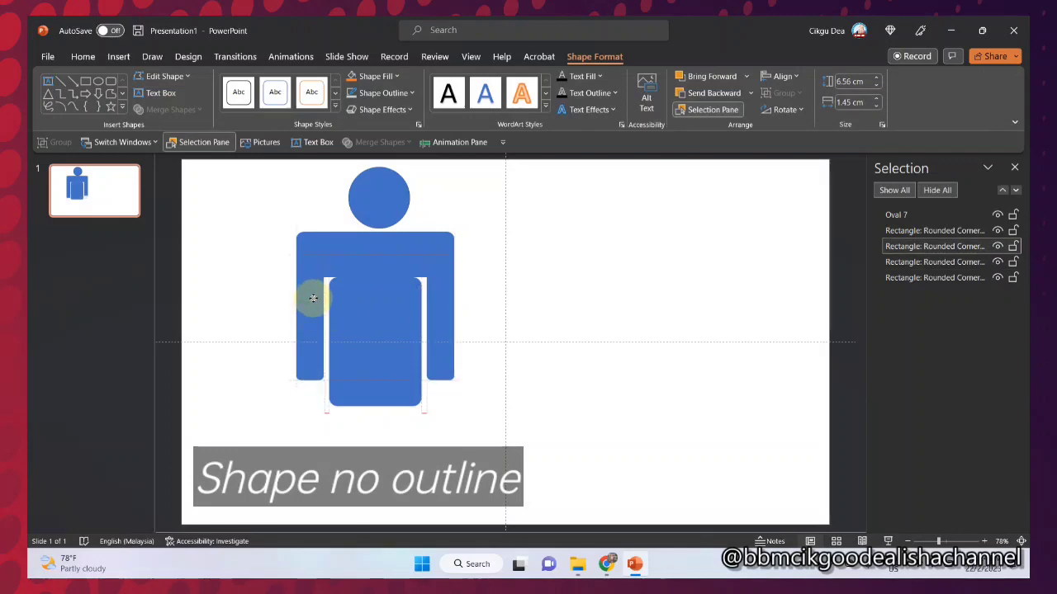
left_click_drag(313, 298, 314, 298)
Move the shoulder bar down slightly and centre the head just above it
left_click(491, 264)
left_click(419, 243)
left_click_drag(388, 246, 390, 260)
left_click(388, 231)
left_click_drag(384, 200, 378, 212)
left_click(523, 258)
Duplicate the right arm and place the copy below the torso as the left leg, about 1.94 cm wide
left_click(442, 332)
key("ctrl+d")
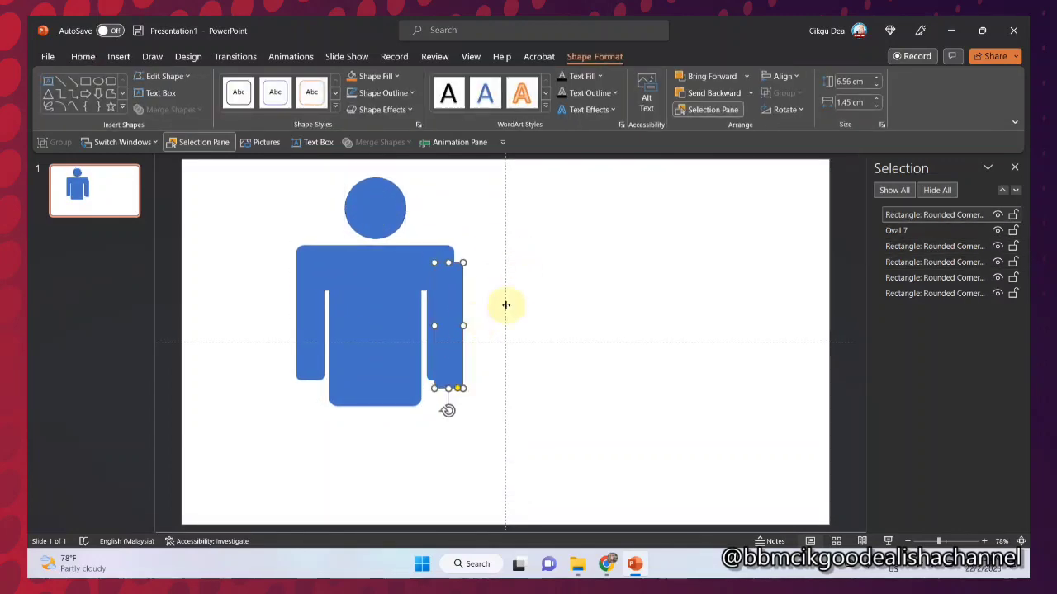
left_click(782, 109)
left_click(798, 182)
left_click(788, 110)
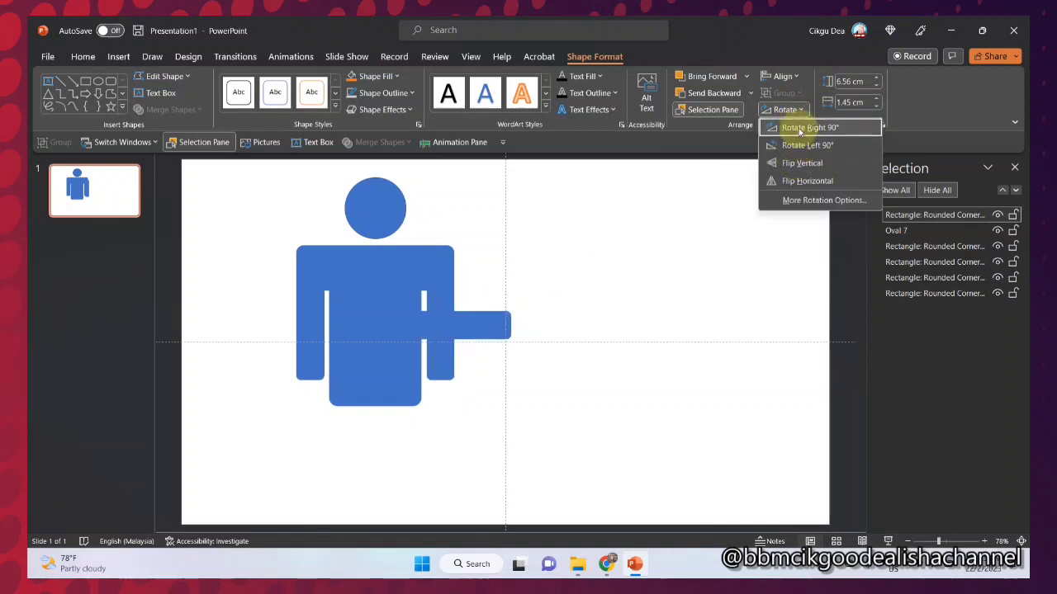
left_click(800, 182)
left_click_drag(445, 306, 366, 437)
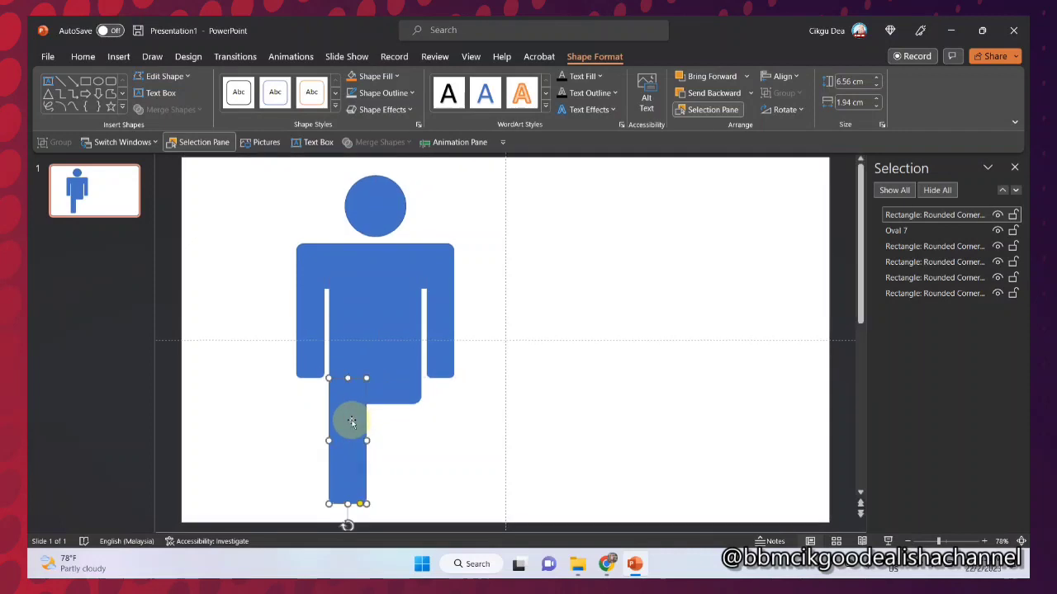
Duplicate the left leg and align the copy with the torso's right edge as the second leg
key("ctrl+d")
left_click_drag(253, 398, 402, 301)
left_click(563, 325)
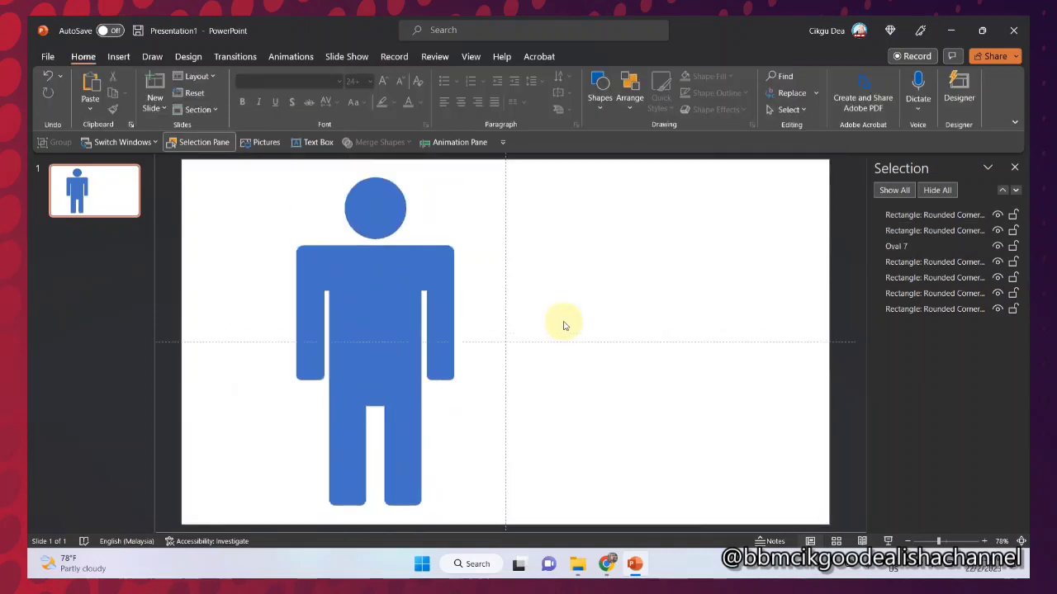
Send both legs backward in the stacking order
left_click(403, 431)
left_click(349, 436, "shift")
left_click(710, 93)
left_click(507, 403)
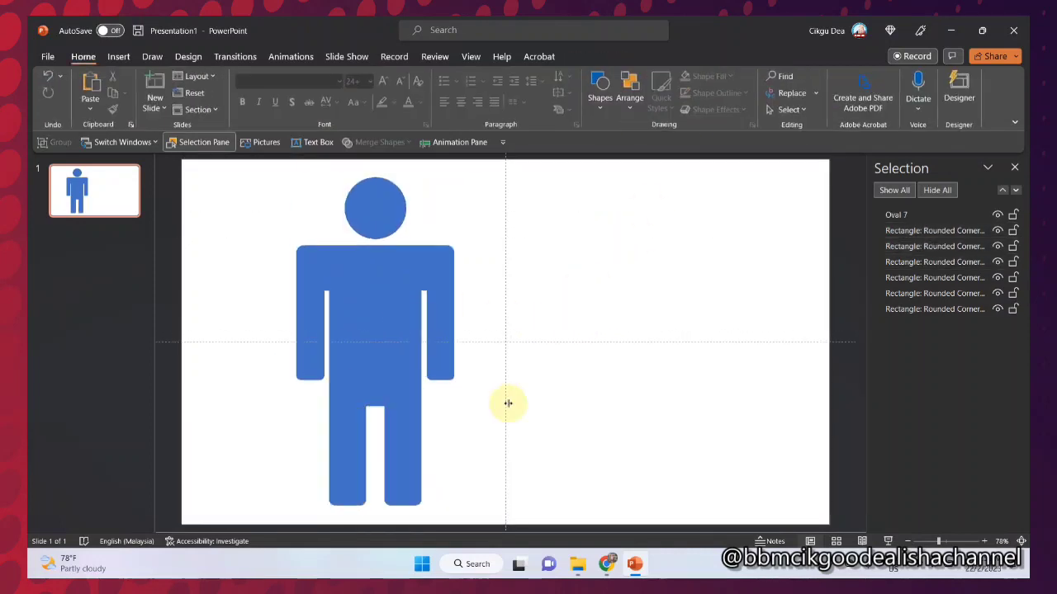
Fine-tune the positions of the head and the left arm relative to the shoulder bar
left_click_drag(383, 228, 372, 207)
left_click(677, 339)
scroll(681, 270, "down", 3)
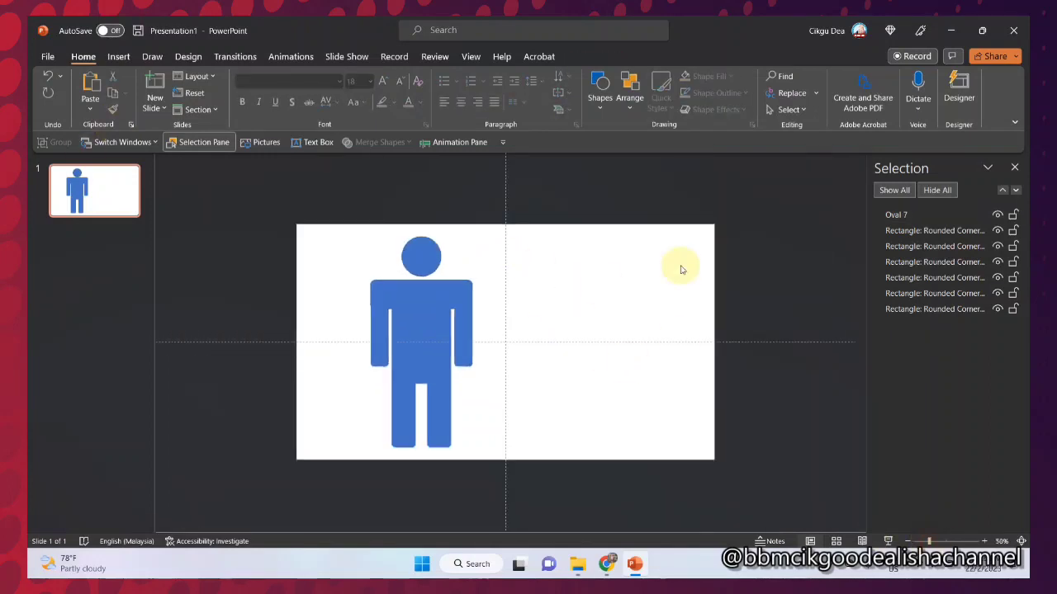
left_click(378, 319)
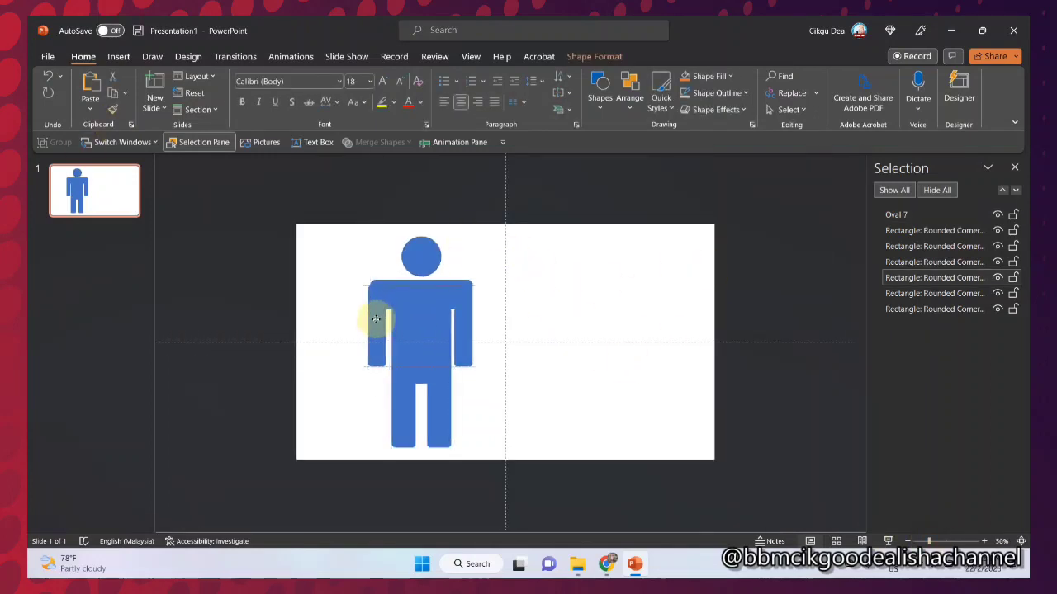
left_click(555, 296)
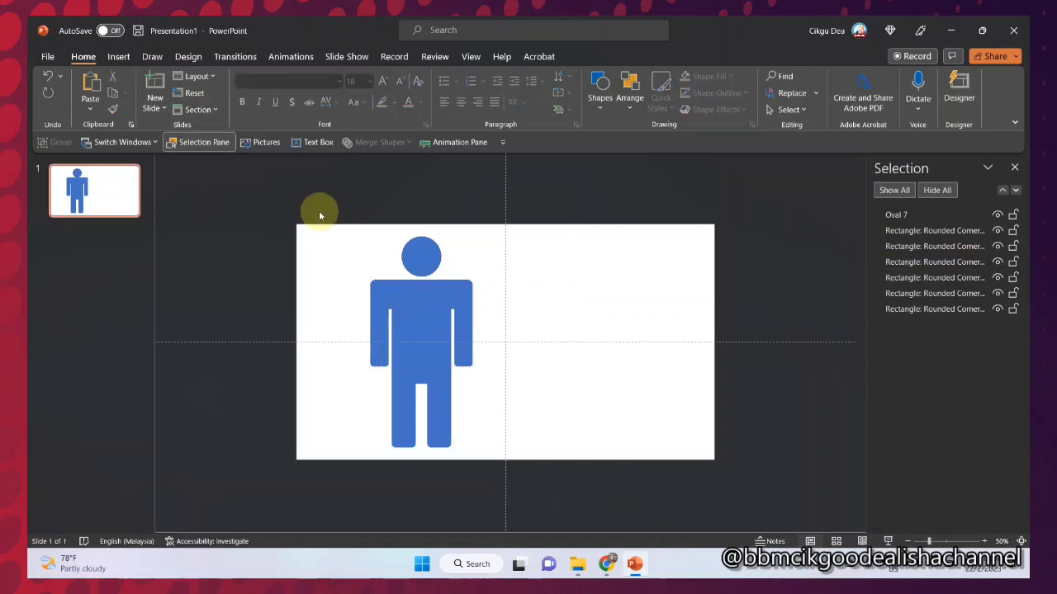
Group all shapes of the male figure into one object
left_click_drag(321, 215, 507, 466)
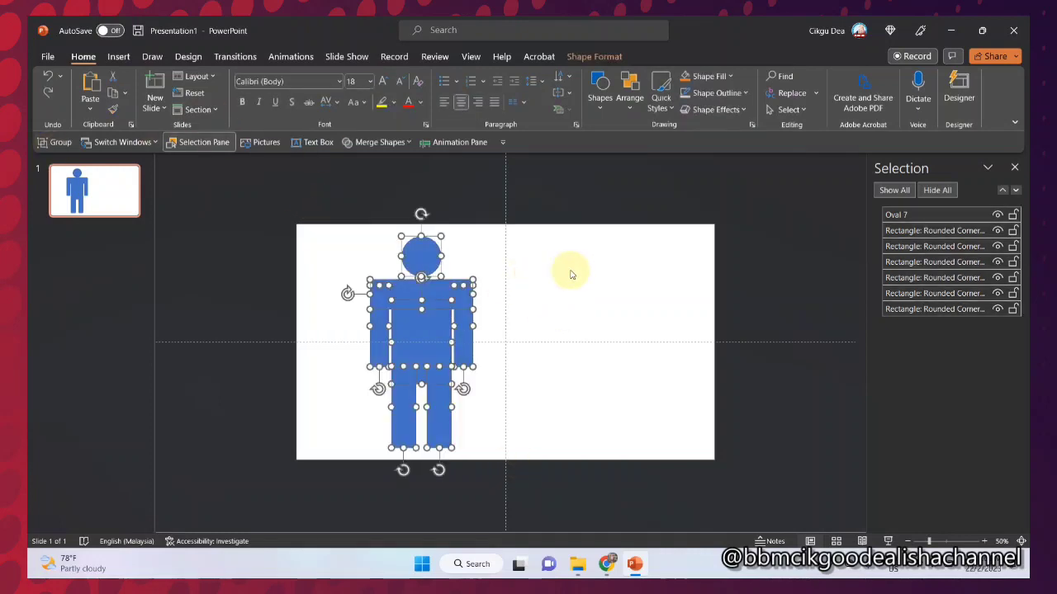
key("ctrl+g")
left_click(599, 299)
left_click(441, 300)
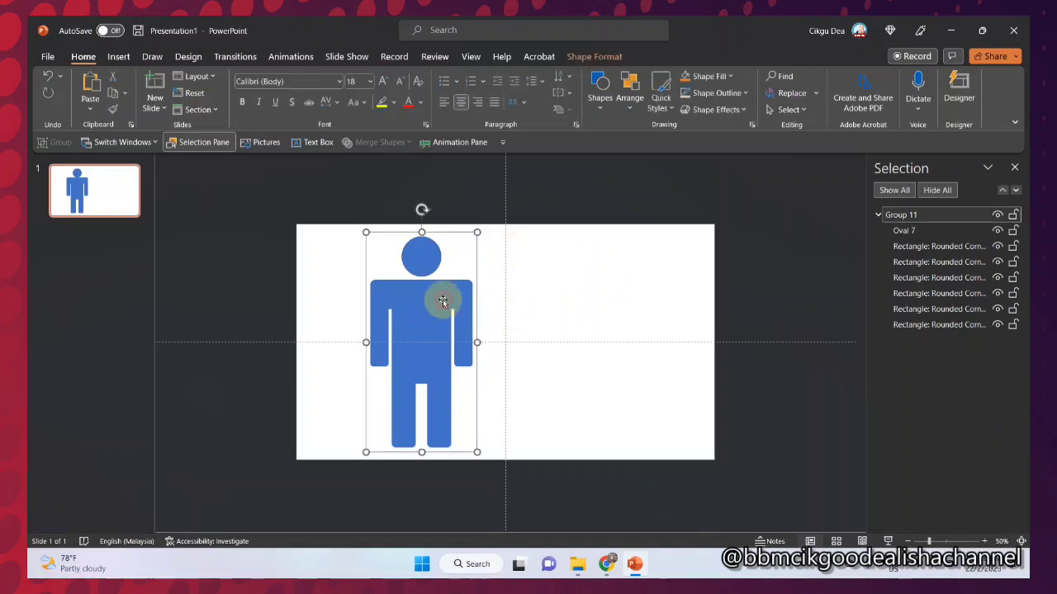
Rename the figure's group as Lelaki
double_click(901, 215)
type("Le")
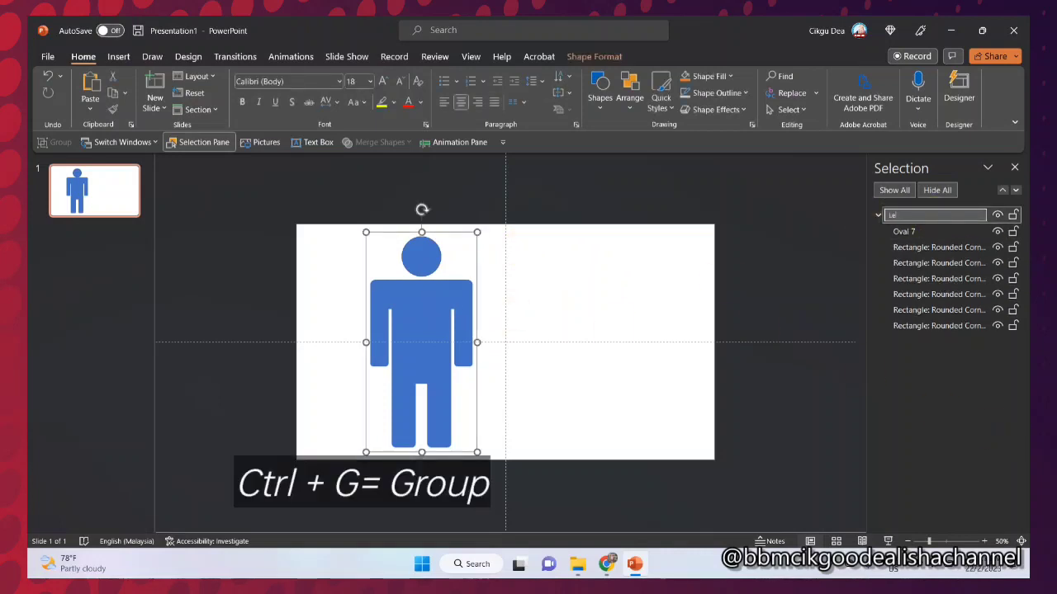
type("laki")
left_click(545, 270)
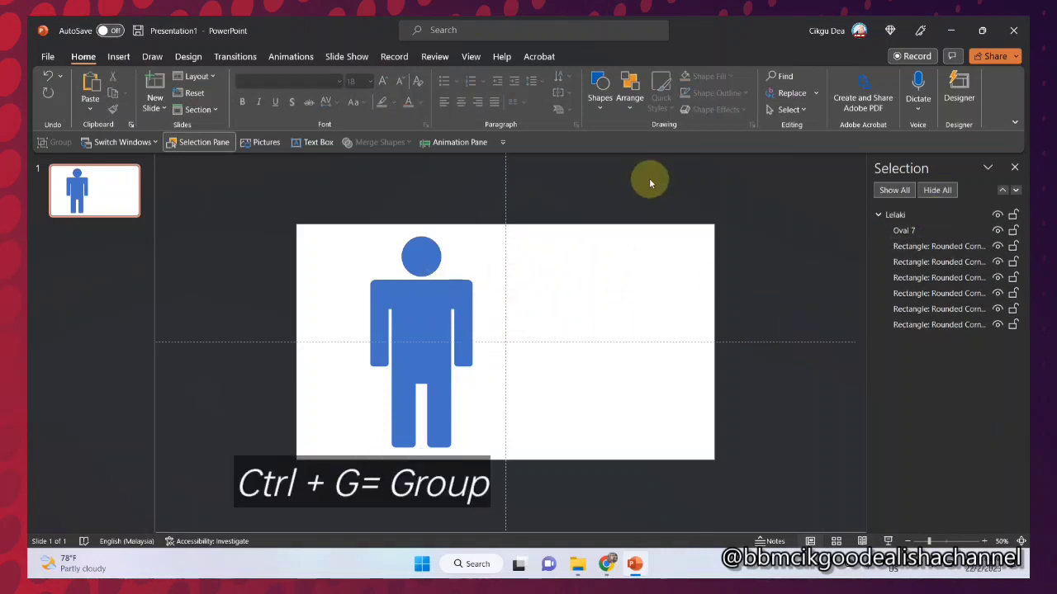
Draw an isosceles triangle about 9.52 cm high and 11.04 cm wide on the right half of the slide
left_click(118, 56)
left_click(244, 87)
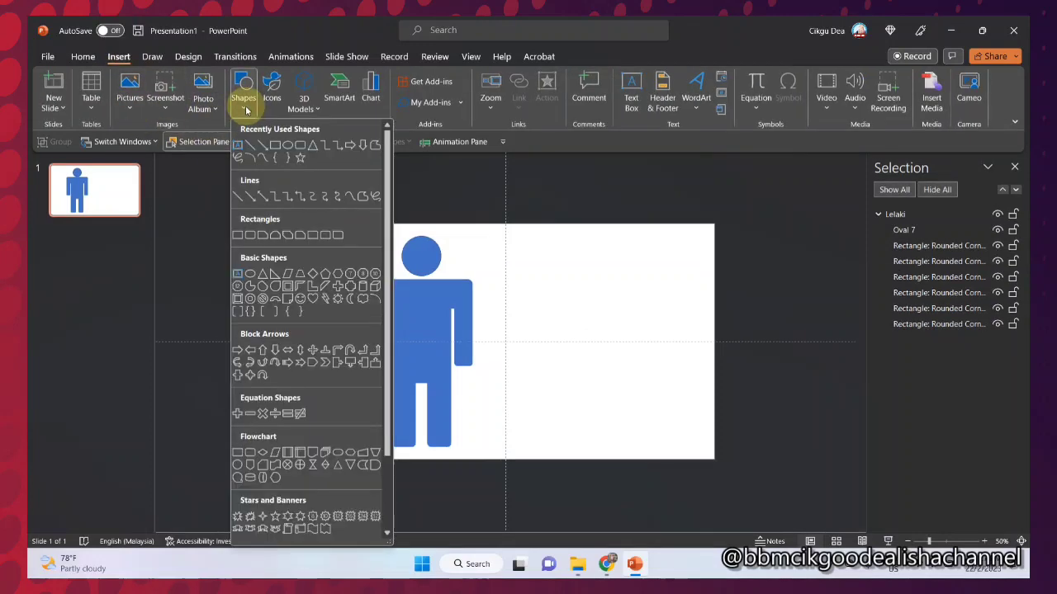
left_click(311, 149)
mouse_move(583, 288)
left_mouse_down()
mouse_move(644, 380)
mouse_move(719, 405)
left_mouse_up()
left_click_drag(656, 368, 612, 370)
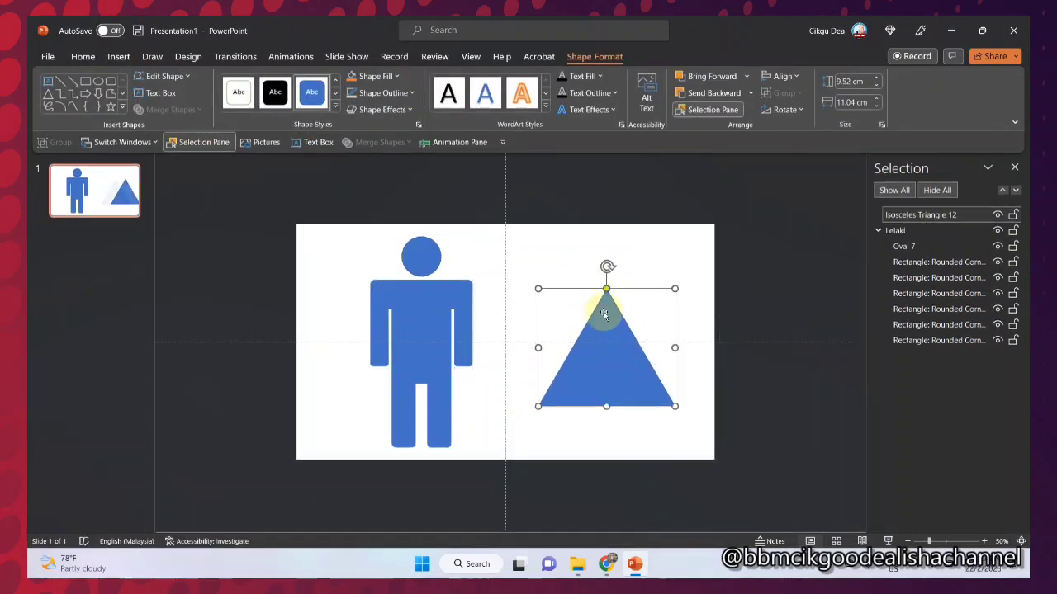
left_click_drag(607, 289, 606, 289)
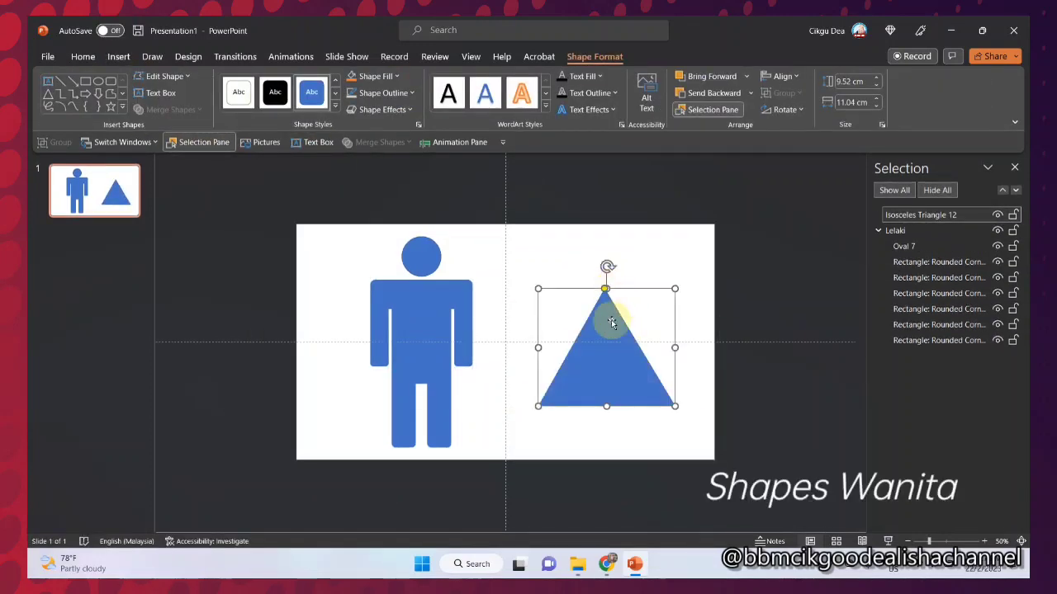
left_click(758, 293)
left_click_drag(602, 338, 603, 319)
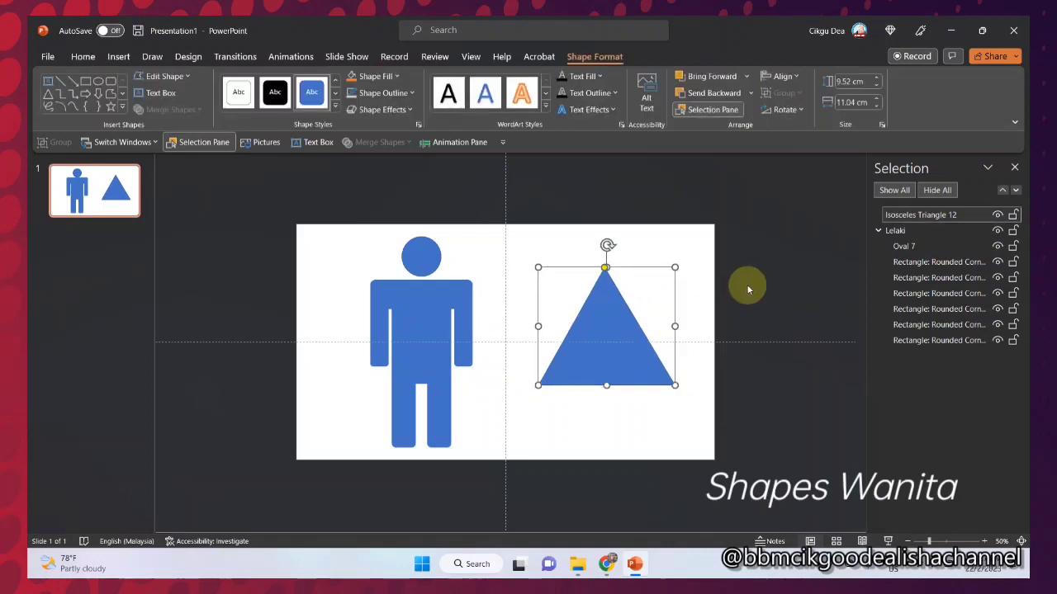
Draw a rounded rectangle about 3.38 cm high and 11.04 cm wide over the upper part of the triangle
left_click(196, 194)
left_click(118, 56)
left_click(244, 92)
left_click(277, 145)
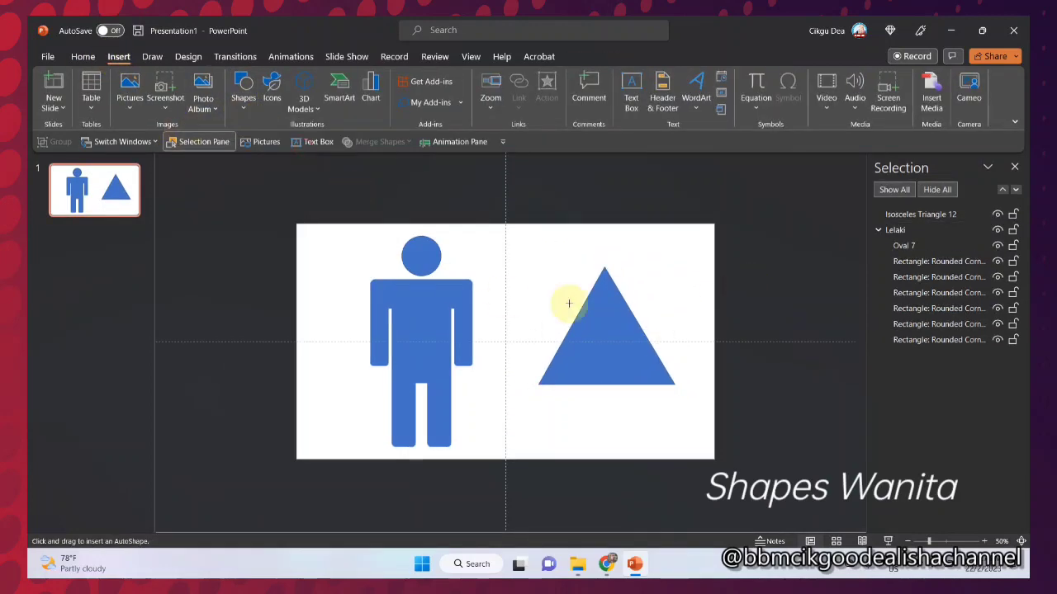
left_click_drag(545, 268, 643, 295)
Remove the outline from the new rounded rectangle and the triangle
left_click(383, 94)
left_click(383, 237)
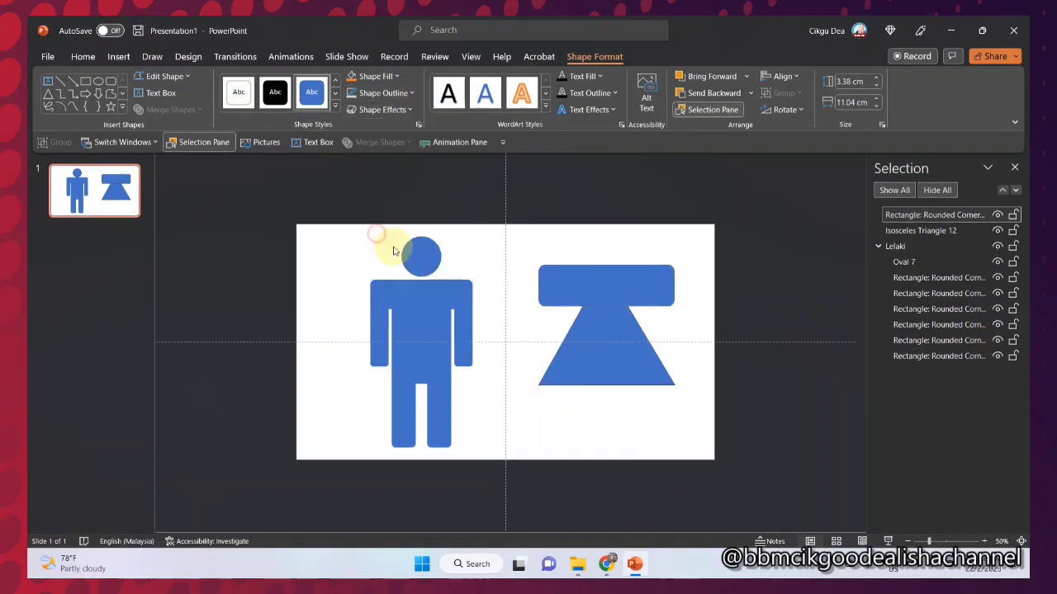
left_click(609, 347)
left_click(382, 97)
left_click(386, 237)
left_click(691, 276)
Move the triangle down and place the rounded rectangle across its upper part
mouse_move(632, 290)
left_mouse_down()
mouse_move(639, 299)
mouse_move(632, 275)
left_mouse_up()
left_click_drag(608, 334, 606, 365)
left_click(604, 315)
left_click(605, 314)
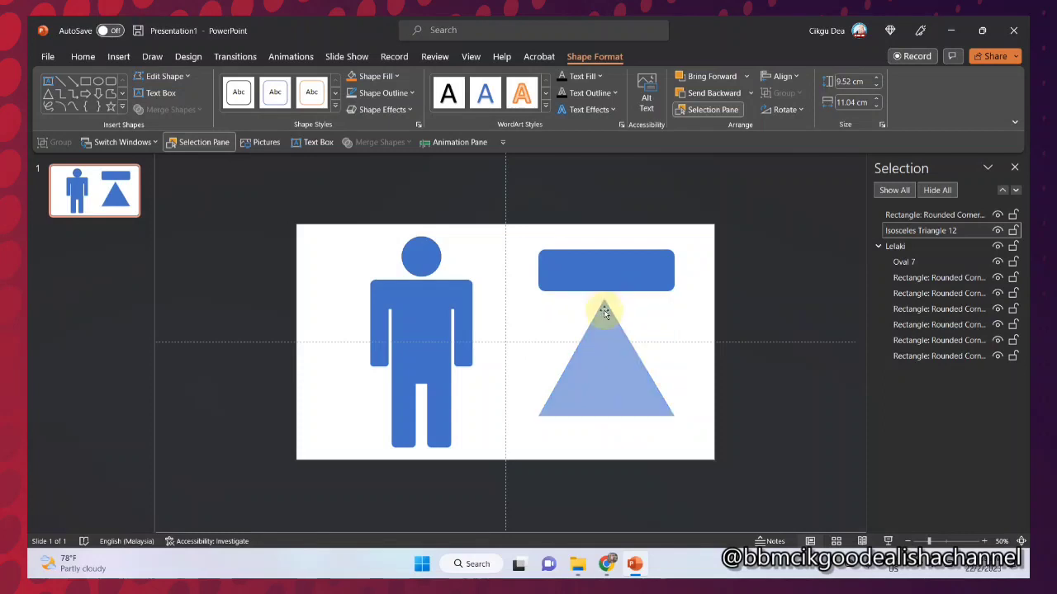
left_click_drag(632, 272, 629, 317)
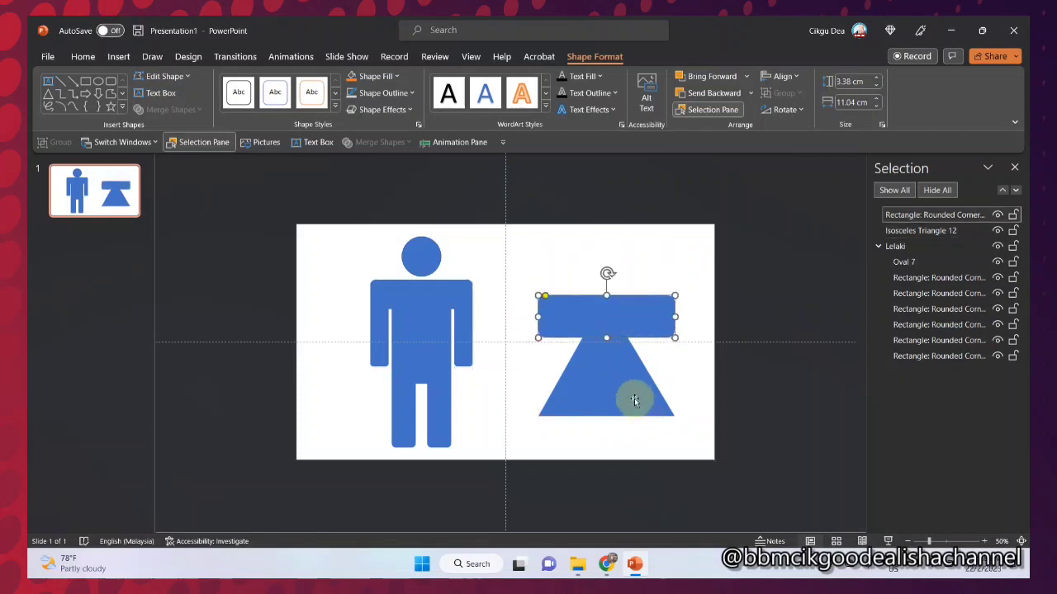
Move the triangle and rounded rectangle together slightly up and left, and shift the male figure toward the slide's left edge
left_click(634, 400, "shift")
left_click_drag(623, 379, 611, 361)
left_click_drag(412, 319, 355, 318)
left_click(595, 330)
left_click(684, 317)
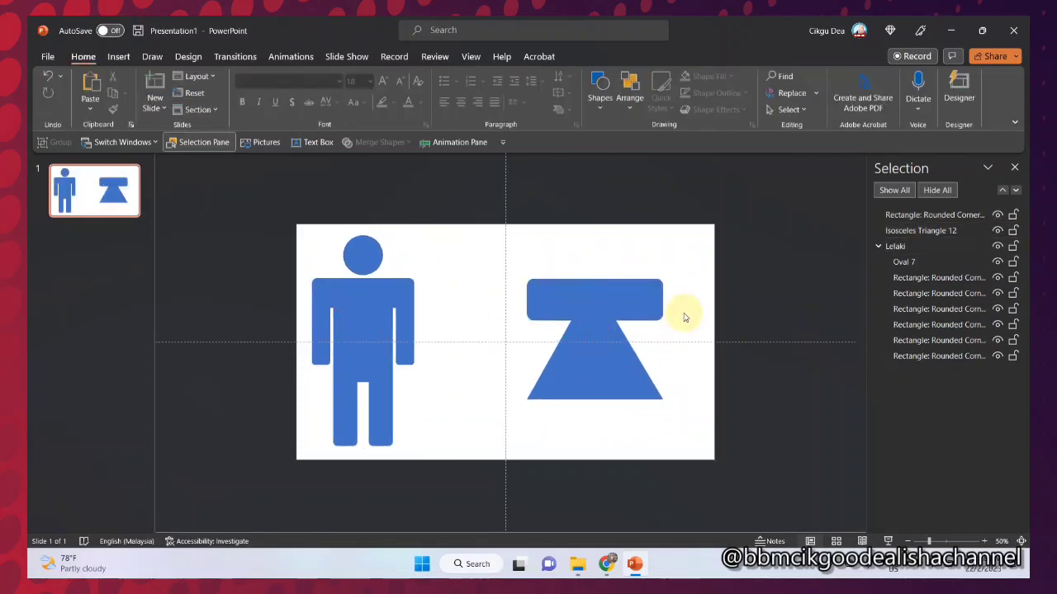
Reduce the rounded rectangle's height to about 2.95 cm and reposition it across the top of the triangle
left_click(661, 302)
left_click_drag(595, 279, 596, 286)
left_click_drag(598, 306, 594, 300)
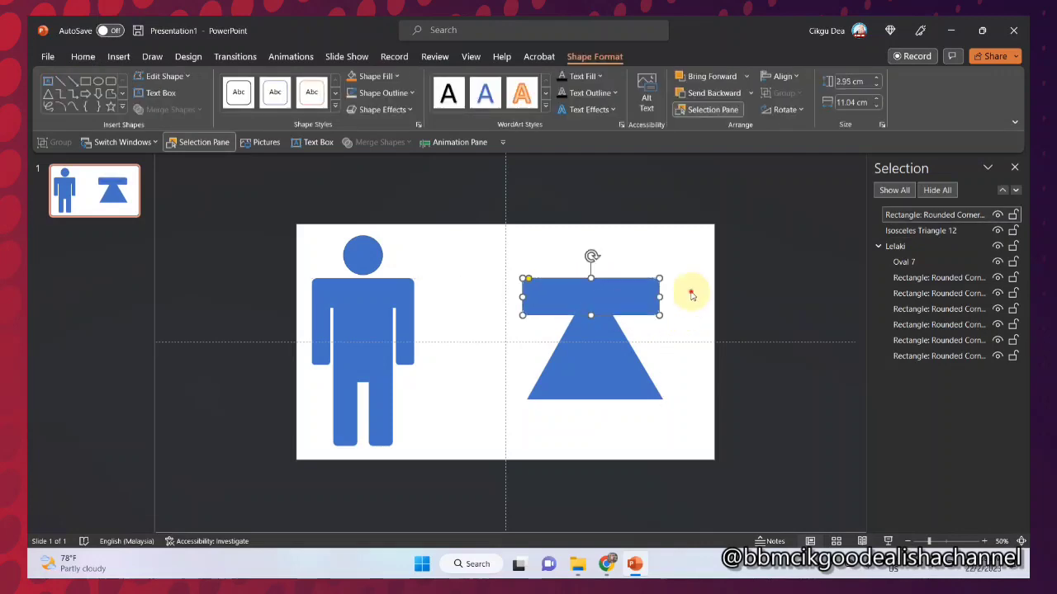
left_click(691, 295)
left_click(404, 325)
left_click(467, 306)
Draw a rectangle about 9.52 cm high and 2.16 cm wide over the bar's right end, and remove its outline
left_click(118, 56)
left_click(244, 91)
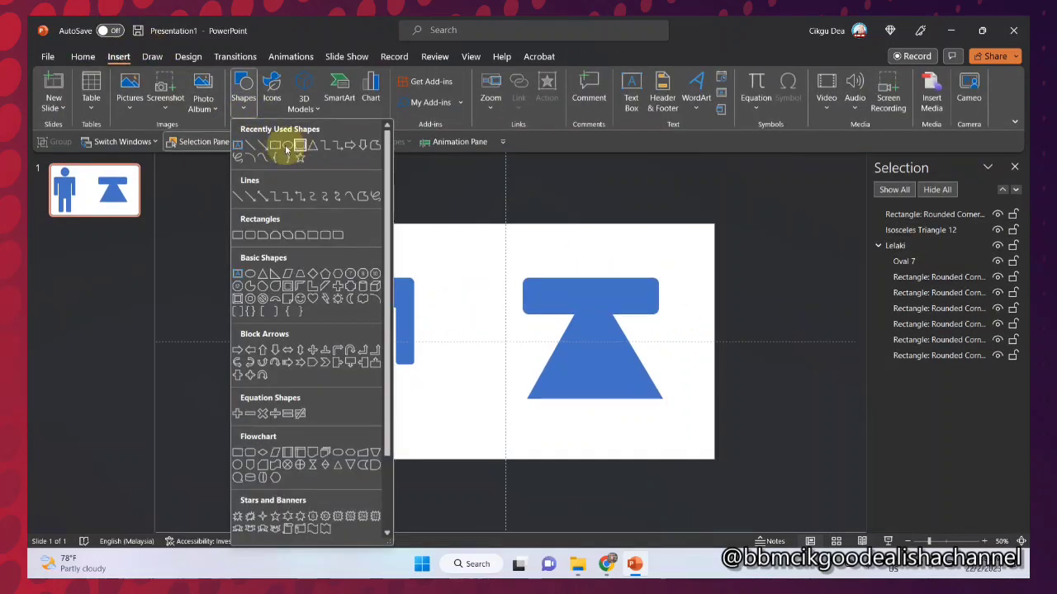
left_click(283, 146)
mouse_move(631, 280)
left_mouse_down()
mouse_move(668, 368)
mouse_move(661, 396)
left_mouse_up()
left_click(385, 92)
left_click(372, 236)
left_click(644, 256)
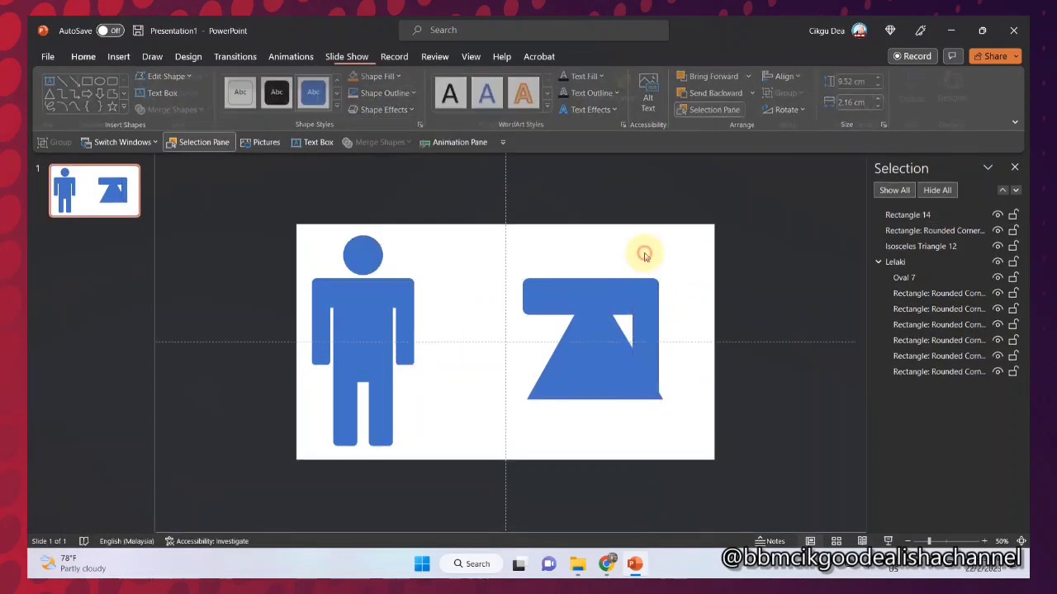
Rotate the new rectangle to run parallel to the triangle's right edge and place it as the right arm
left_click(645, 289)
left_click_drag(643, 261, 611, 279)
left_click_drag(638, 329, 651, 326)
left_click(560, 295)
left_click(661, 335)
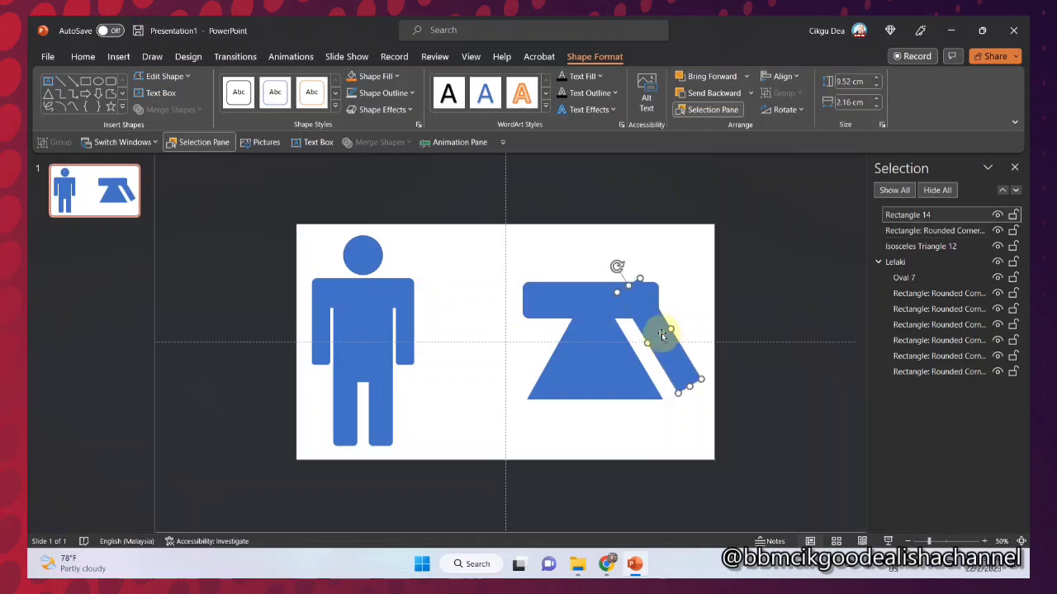
Shorten the right arm to about 7.64 cm beside the triangle and send it behind the rounded bar
left_click_drag(669, 373, 670, 373)
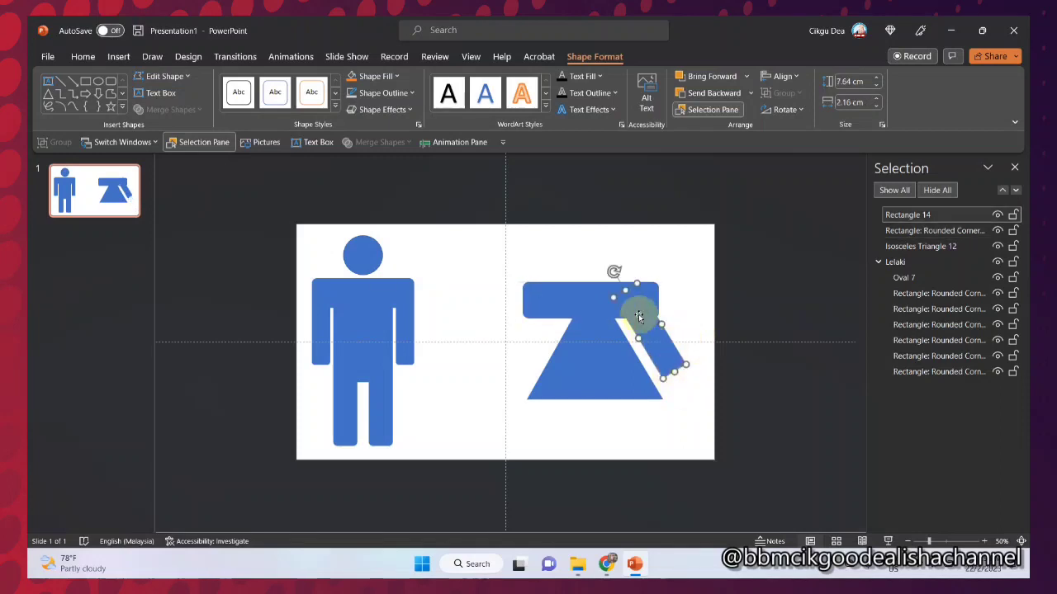
left_click(687, 313)
left_click(646, 332)
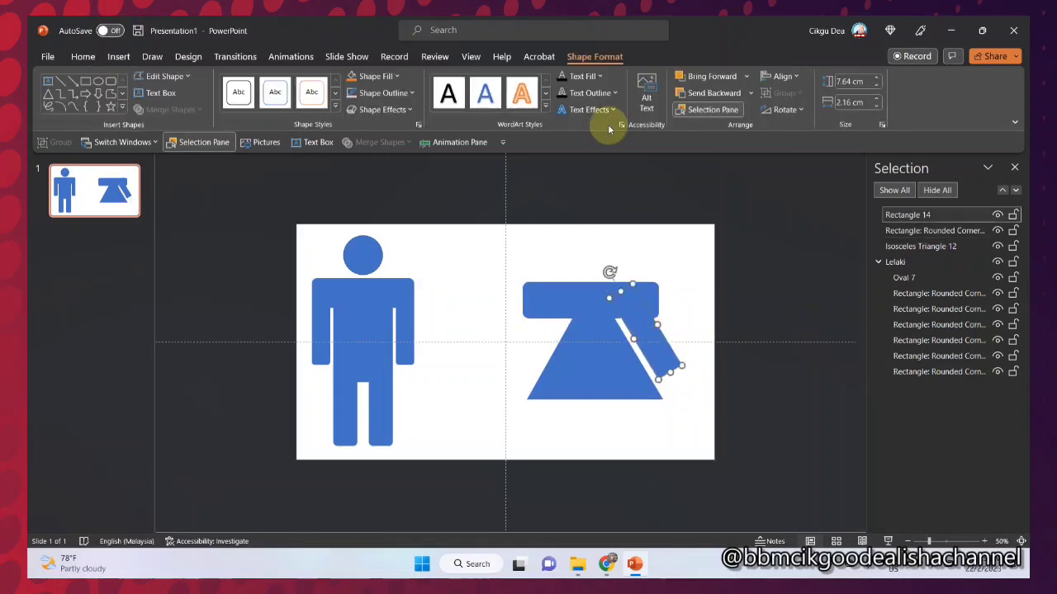
left_click(713, 93)
left_click(685, 285)
Duplicate the right arm and rotate the copy to mirror it as the left arm beside the triangle
left_click(634, 325)
key("ctrl+d")
left_click_drag(645, 321, 529, 319)
left_click_drag(500, 275, 556, 305)
left_click(525, 358)
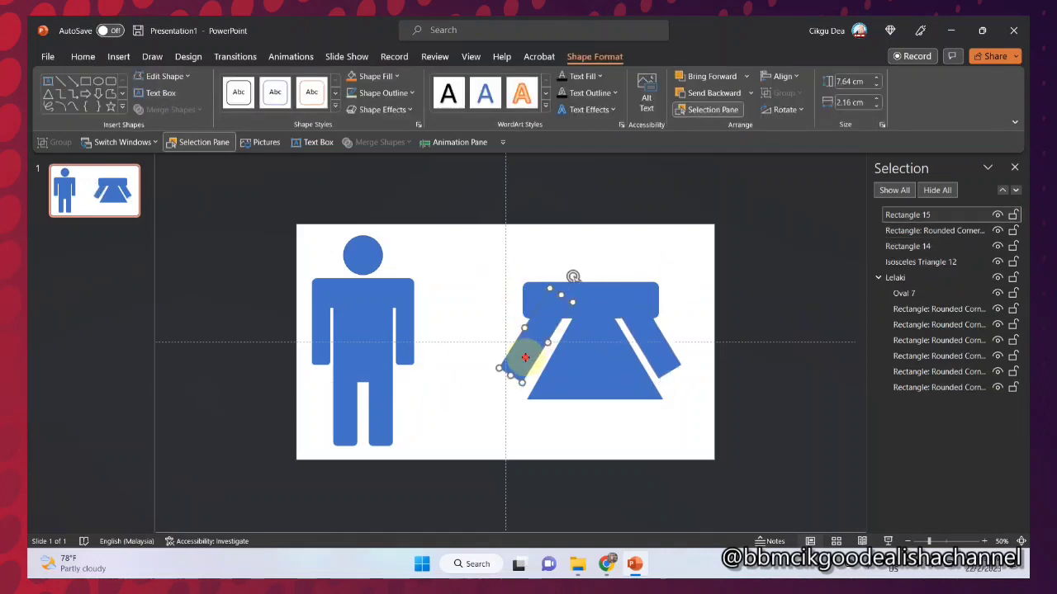
left_click_drag(531, 356, 465, 341)
Narrow the rounded shoulder bar at both ends and fit both arms against it
left_click(561, 303)
left_click_drag(523, 300, 543, 303)
left_click_drag(658, 301, 645, 299)
left_click_drag(471, 302, 538, 318)
left_click(640, 326)
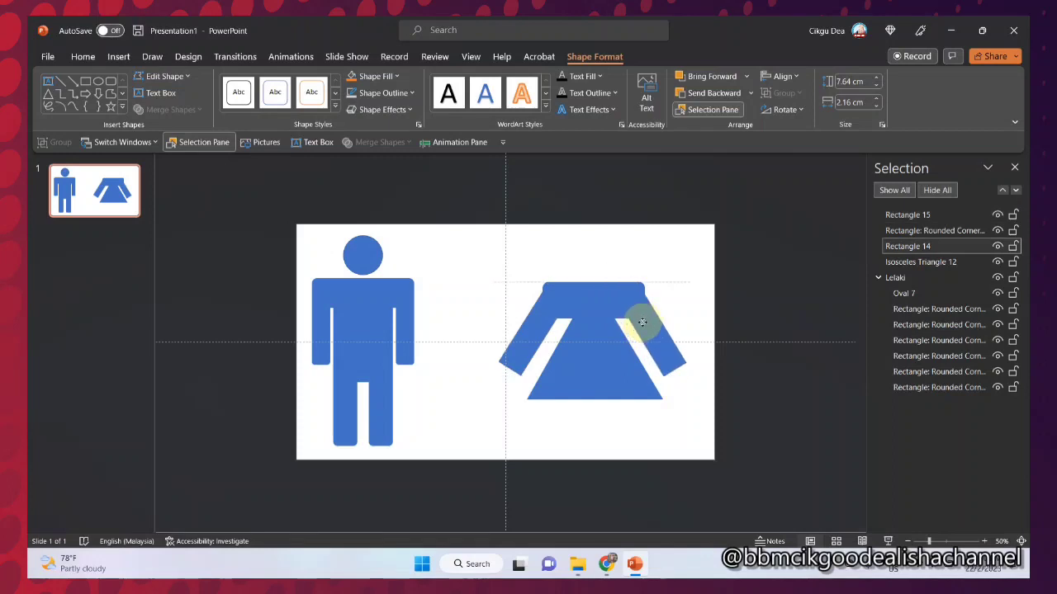
left_click(672, 289)
left_click(627, 398)
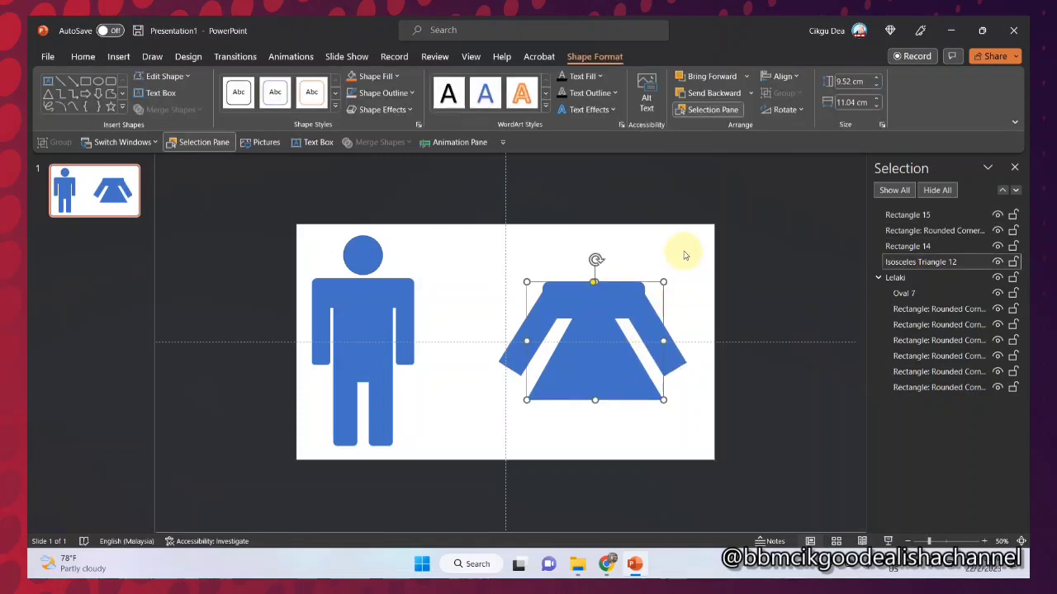
Copy the male figure's head circle and centre the copy above the female figure's shoulder bar
left_click(368, 256)
left_click(369, 256)
left_click_drag(376, 256, 594, 256)
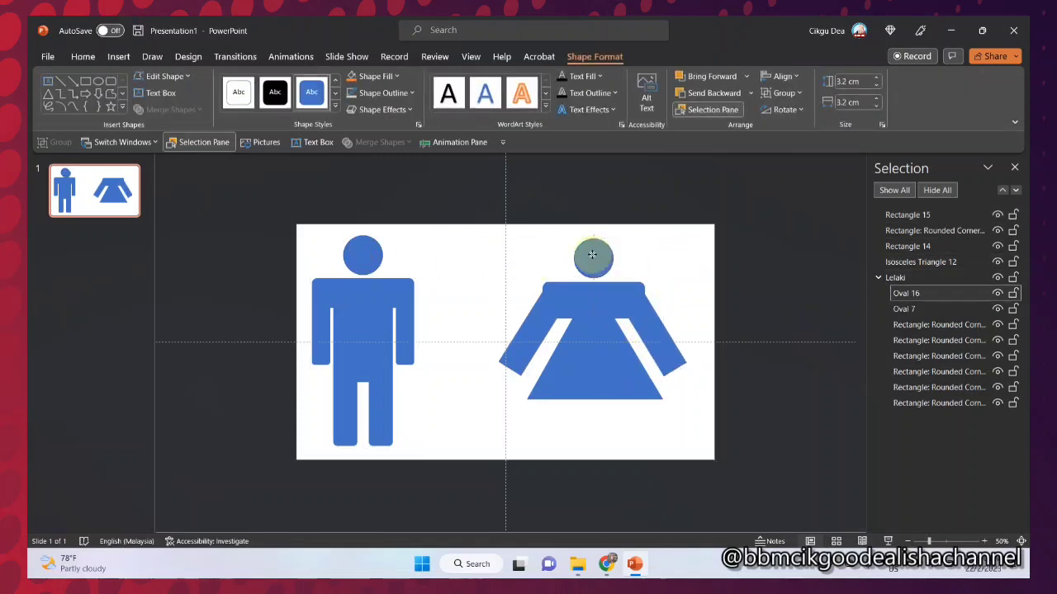
left_click(634, 268)
Narrow the shoulder bar further to about 7.5 cm so its ends meet the arms
left_click(629, 288)
left_click_drag(645, 300, 640, 299)
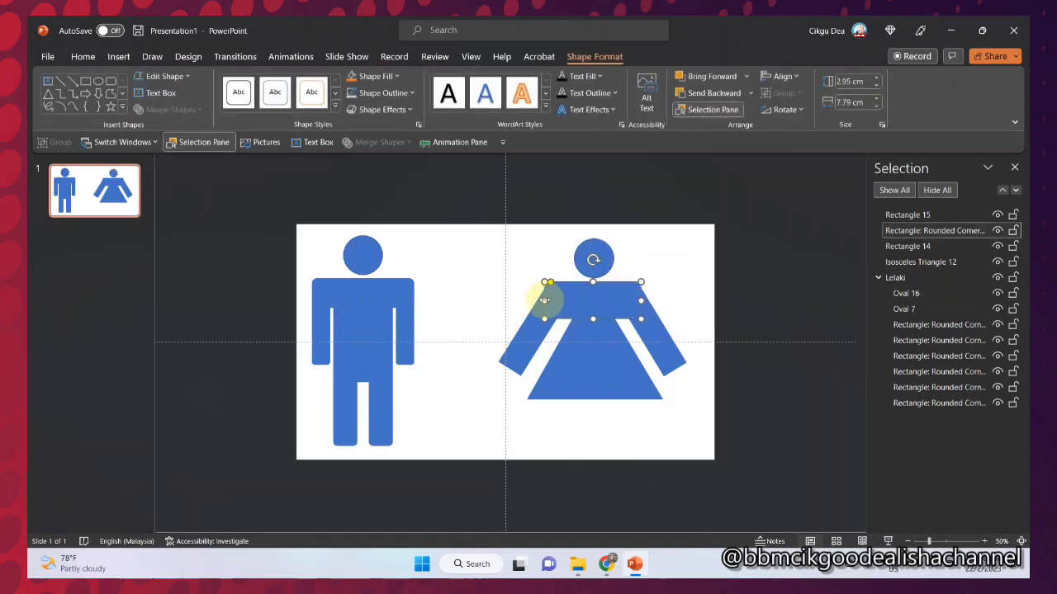
left_click(660, 289)
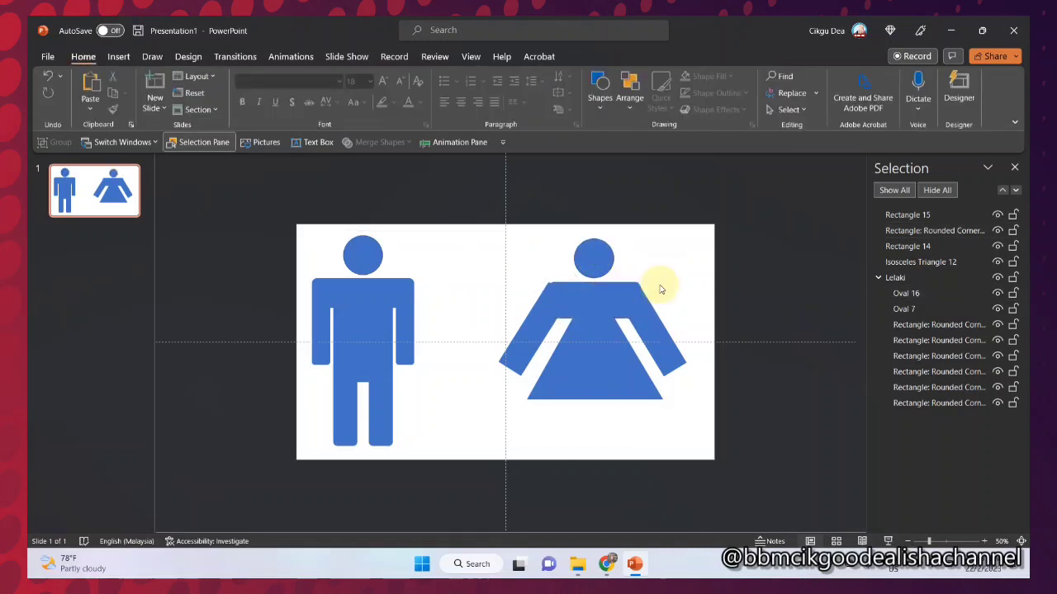
Move both arms away from the body, and fragment the shoulder bar and the triangle with Merge Shapes
left_click_drag(617, 301, 604, 300)
left_click_drag(654, 340, 695, 325)
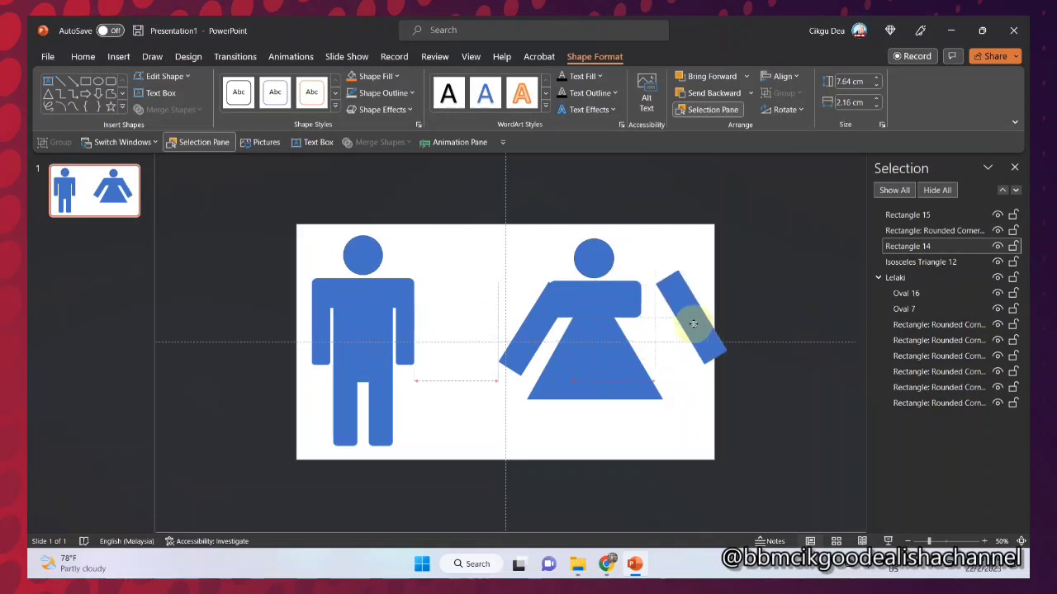
left_click_drag(531, 326, 492, 304)
left_click(620, 301)
left_click(617, 349, "shift")
left_click(171, 109)
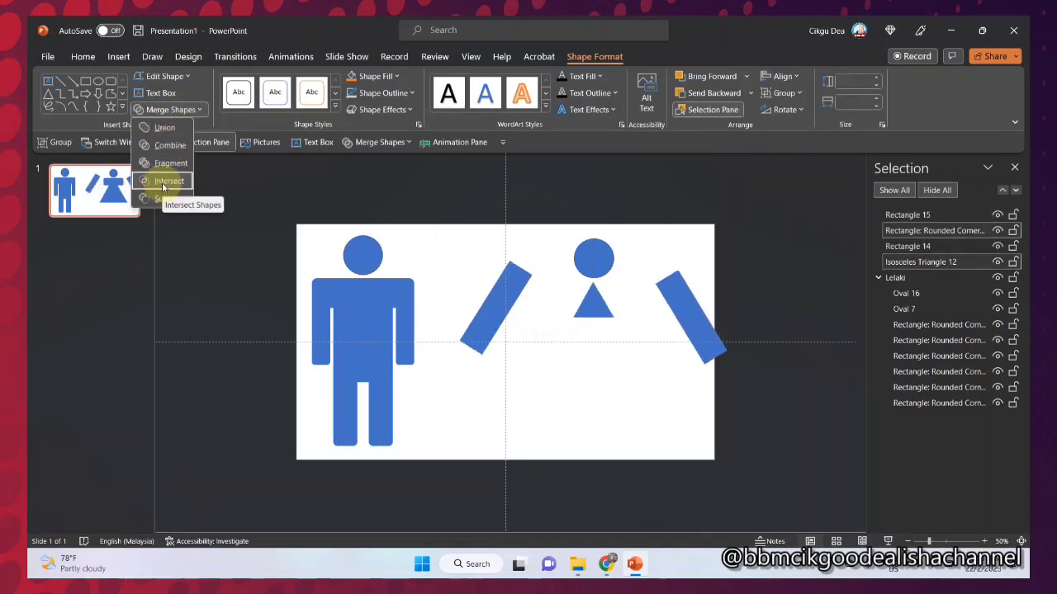
left_click(166, 162)
Delete the triangle tip and the bar fragment, keeping only the trapezoid skirt
left_click(597, 302)
left_click(598, 302)
left_click(609, 300, "shift")
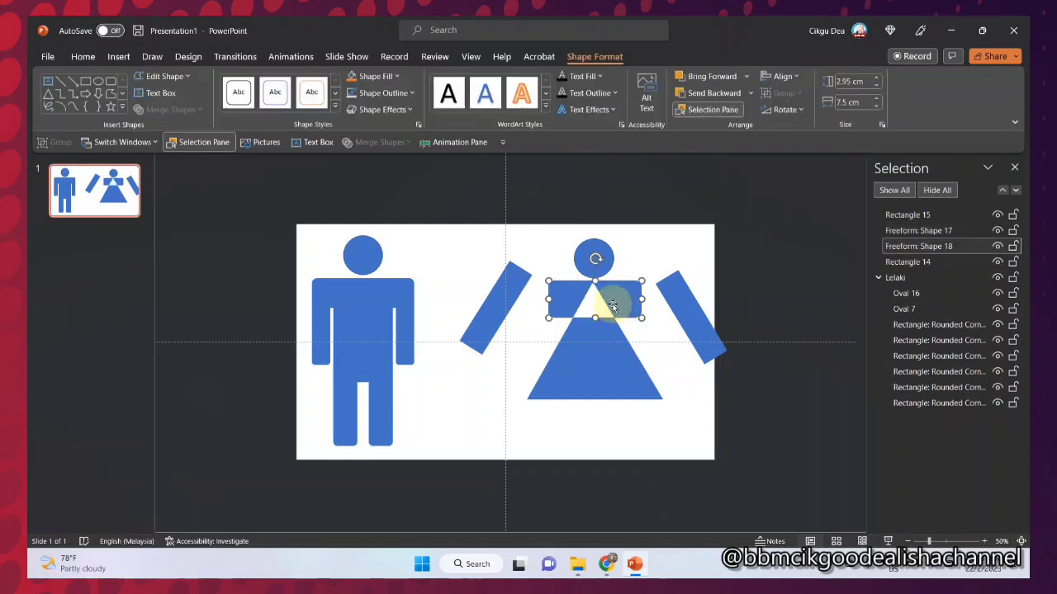
key("Delete")
Duplicate the male figure's rounded shoulder bar and place the copy on top of the female figure's skirt
left_click(118, 57)
left_click(359, 292)
left_click(359, 293)
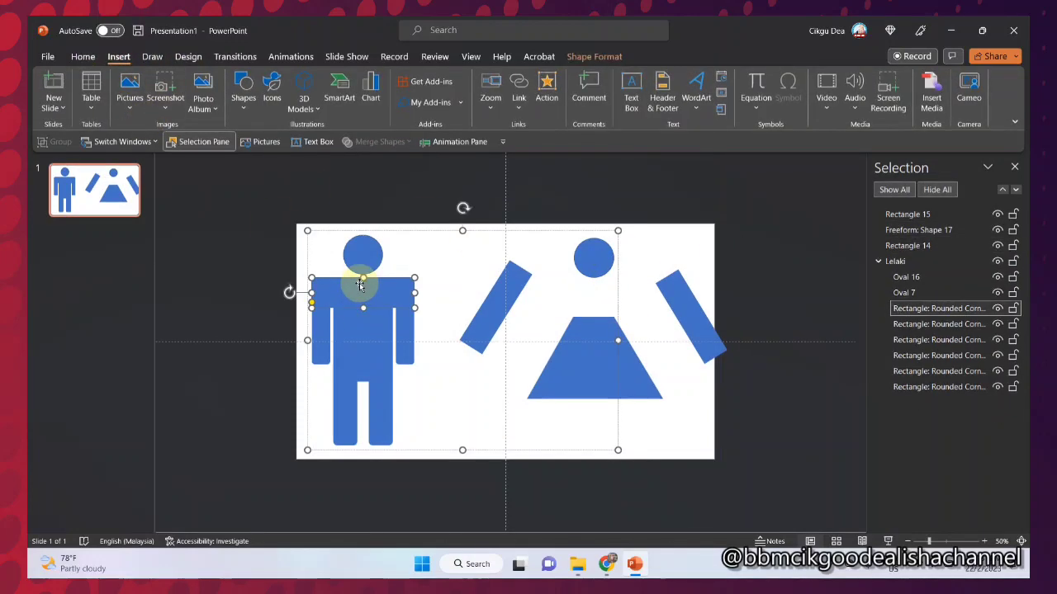
key("ctrl+d")
left_click_drag(379, 293, 604, 296)
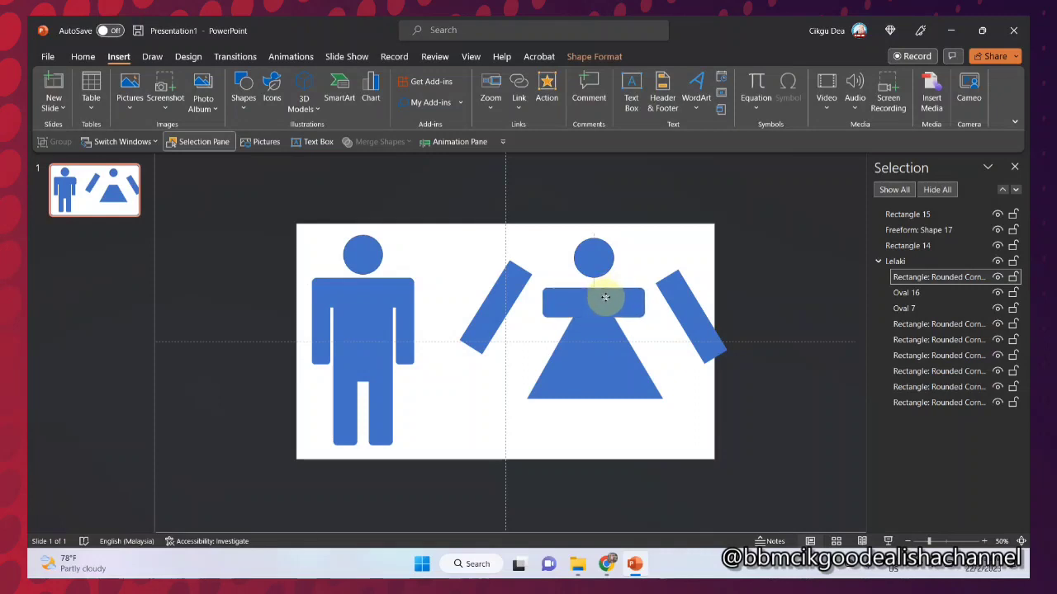
Place the right arm back beside the skirt and delete the left arm rectangle
left_click_drag(675, 301, 639, 315)
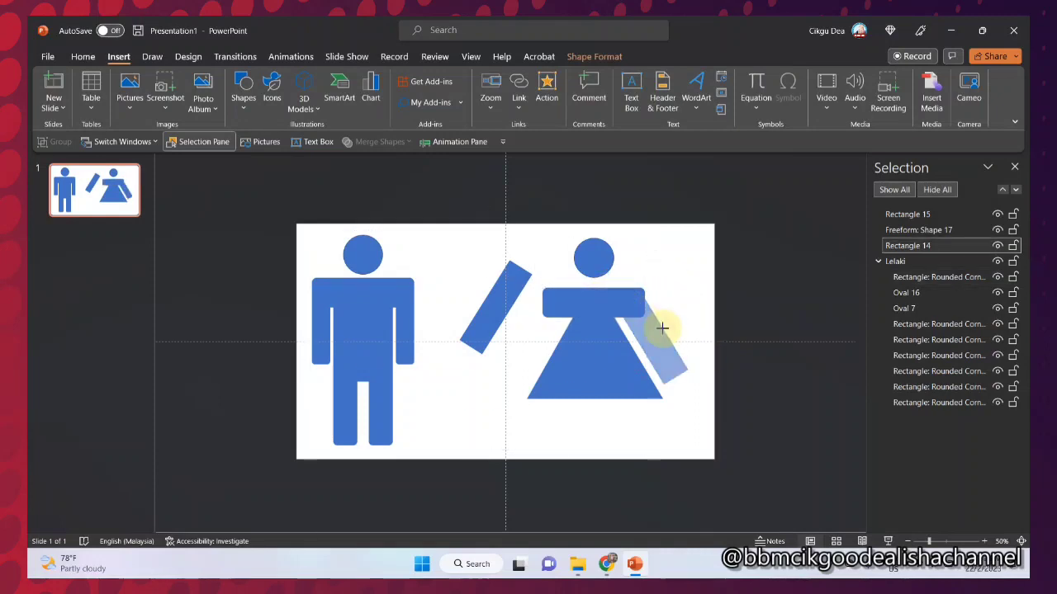
left_click(506, 285)
key("Delete")
Adjust the right arm with Edit Points at about 7.93 cm by 2.32 cm, and send it to the back
left_click(660, 300)
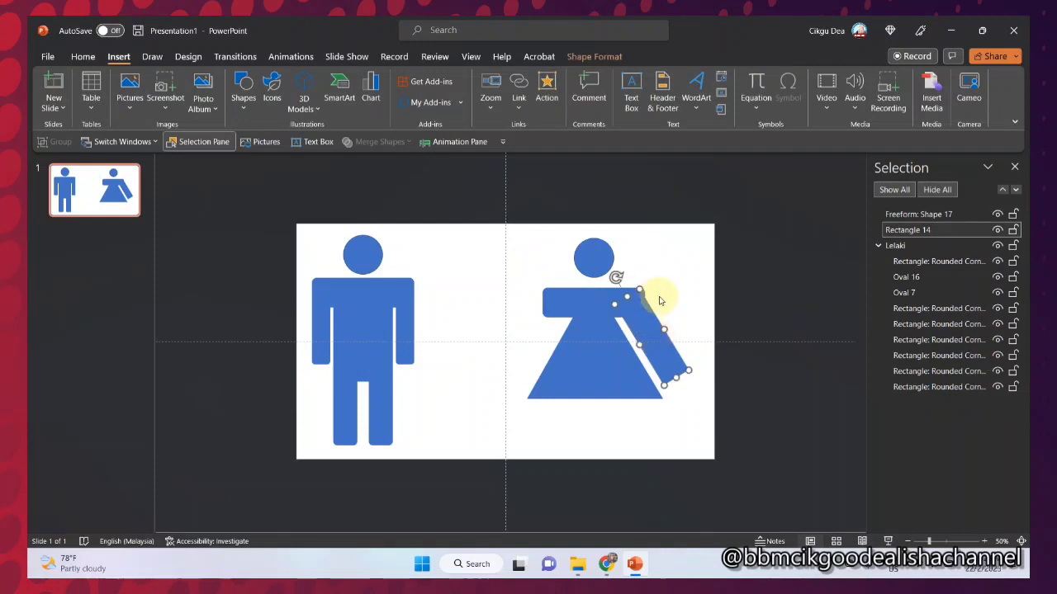
left_click(594, 57)
left_click(165, 76)
left_click(174, 113)
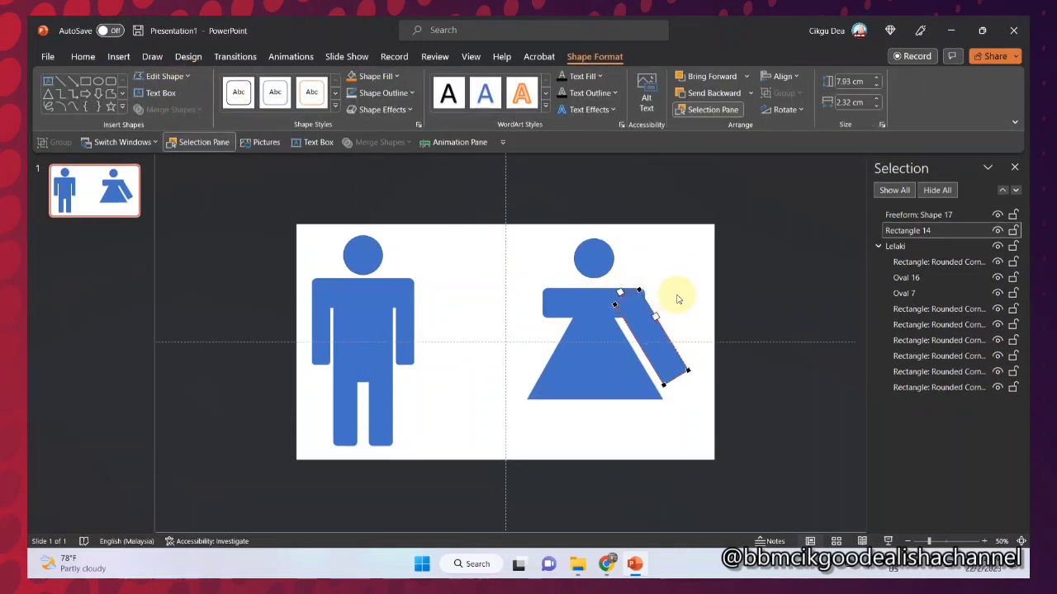
left_click(650, 330)
key("ctrl+shift+bracketleft")
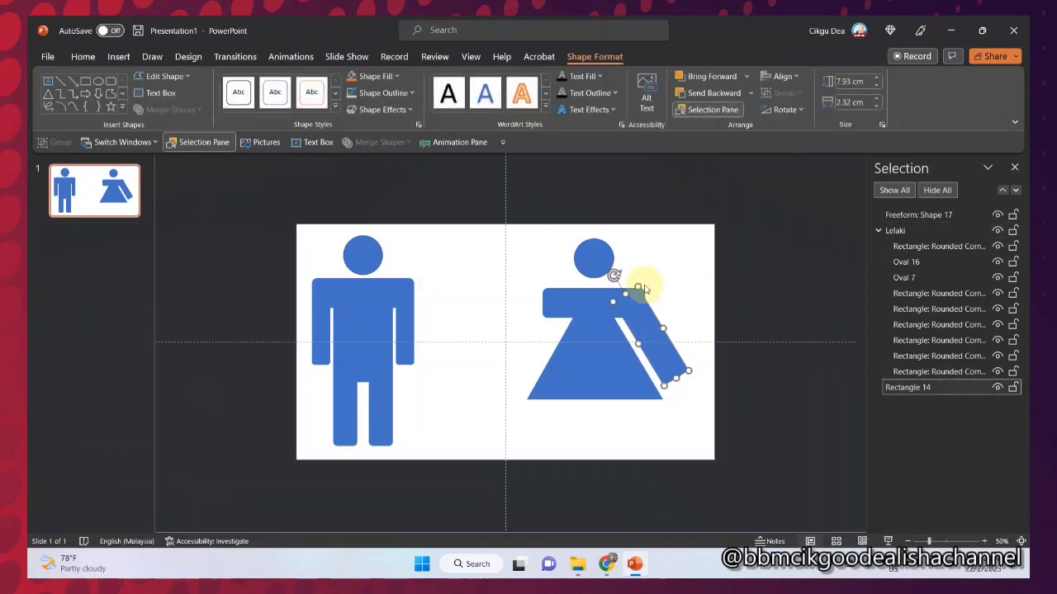
Duplicate the right arm, rotate the copy into its mirror image, and align it as the left arm
key("ctrl+d")
left_click_drag(640, 307, 506, 298)
left_click_drag(486, 274, 561, 272)
left_click_drag(531, 323, 541, 324)
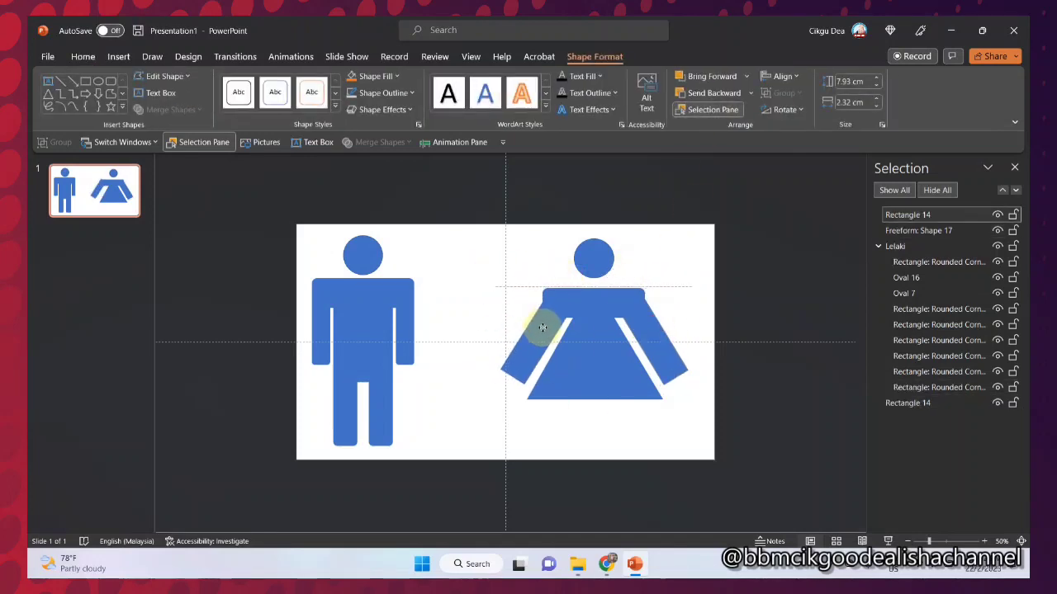
left_click(738, 281)
Shorten both arms of the female figure from their lower ends to about 7.17 cm
left_click(655, 336)
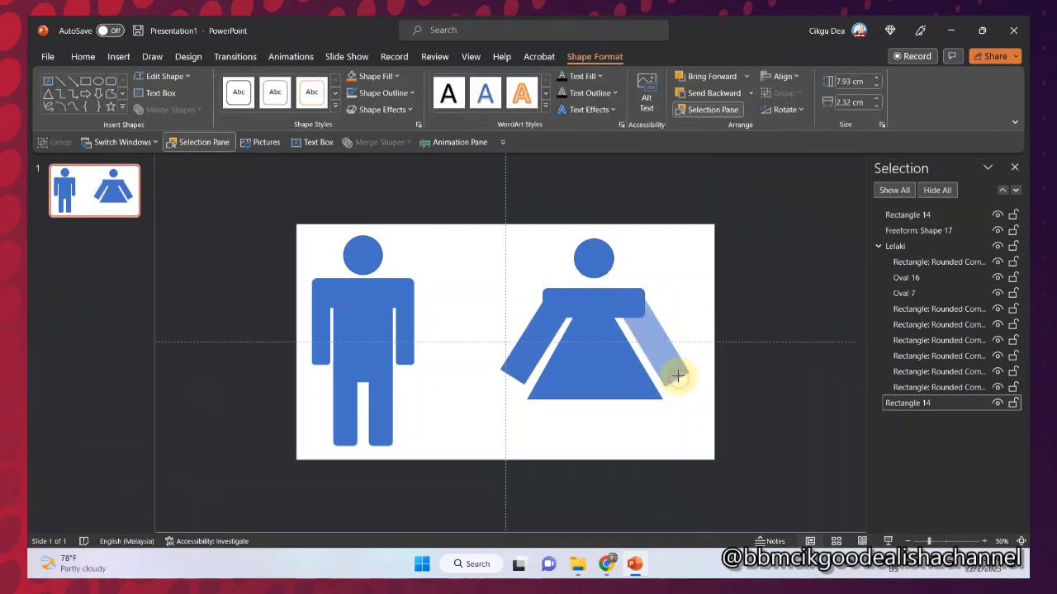
left_click_drag(678, 377, 673, 366)
left_click(751, 299)
left_click_drag(514, 378, 521, 367)
left_click(748, 309)
Nudge the right and left arms inward, closer to the skirt
left_click(605, 361)
left_click(439, 444)
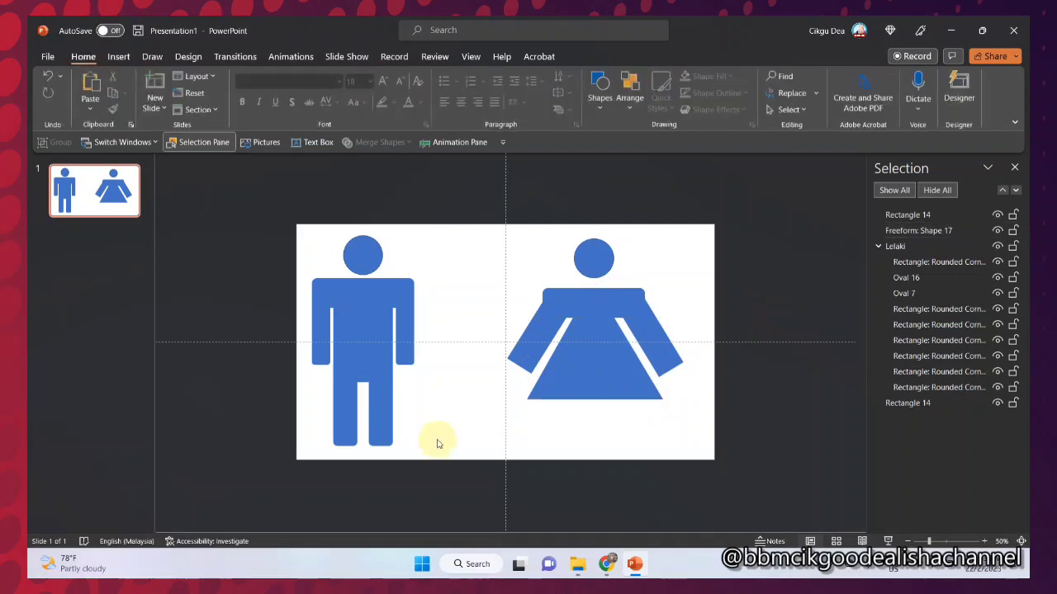
left_click(383, 404)
left_click(732, 286)
left_click(635, 312)
left_click(665, 342)
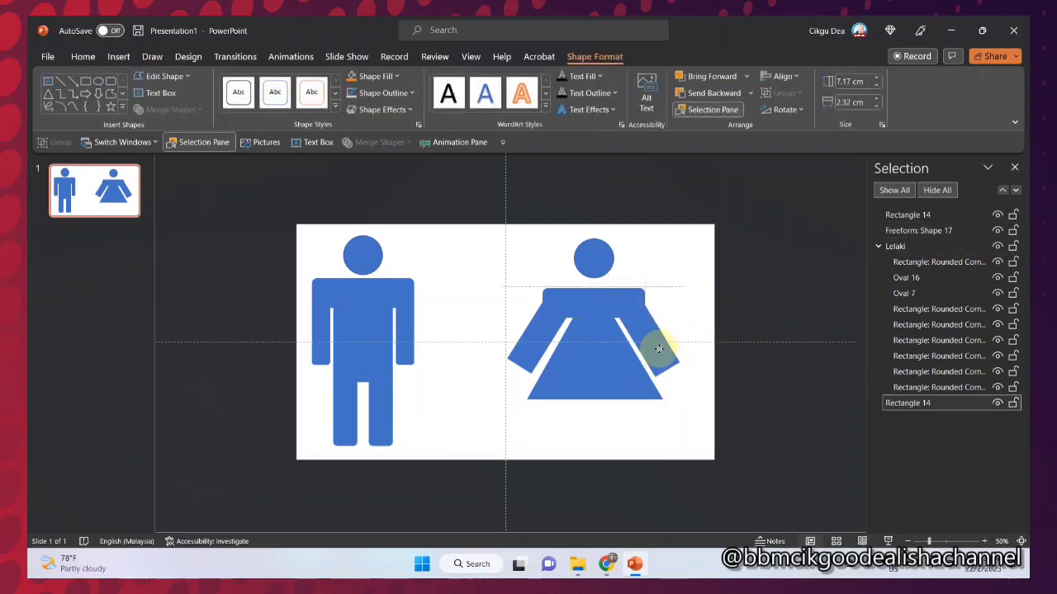
left_click(547, 330)
Narrow the female figure's shoulder bar at both ends so its corners line up with the arms
left_click(625, 294)
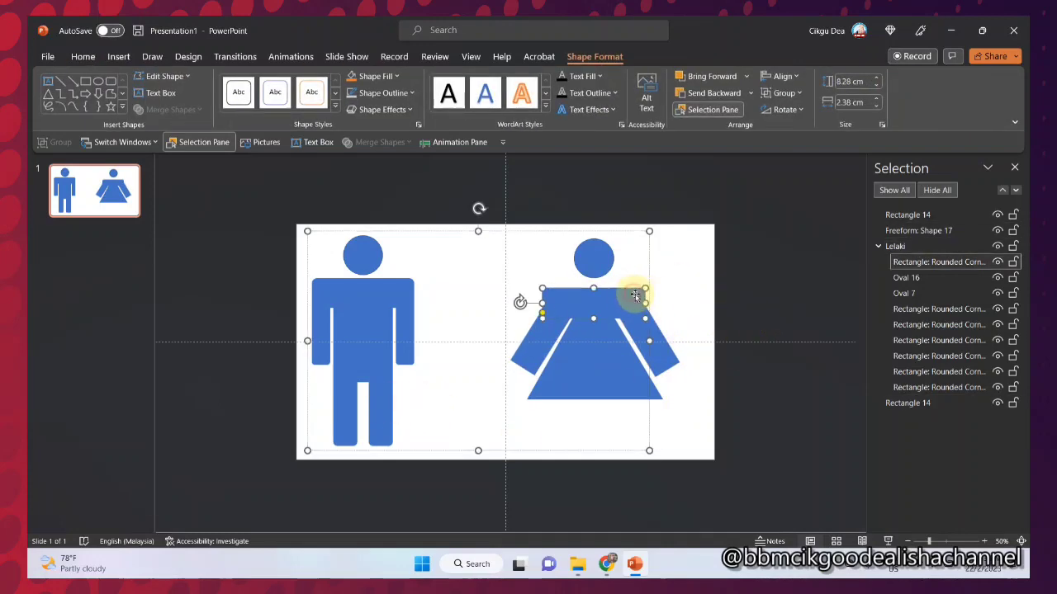
left_click(643, 299)
left_click_drag(639, 302, 639, 303)
left_click_drag(543, 303, 554, 301)
left_click(740, 294)
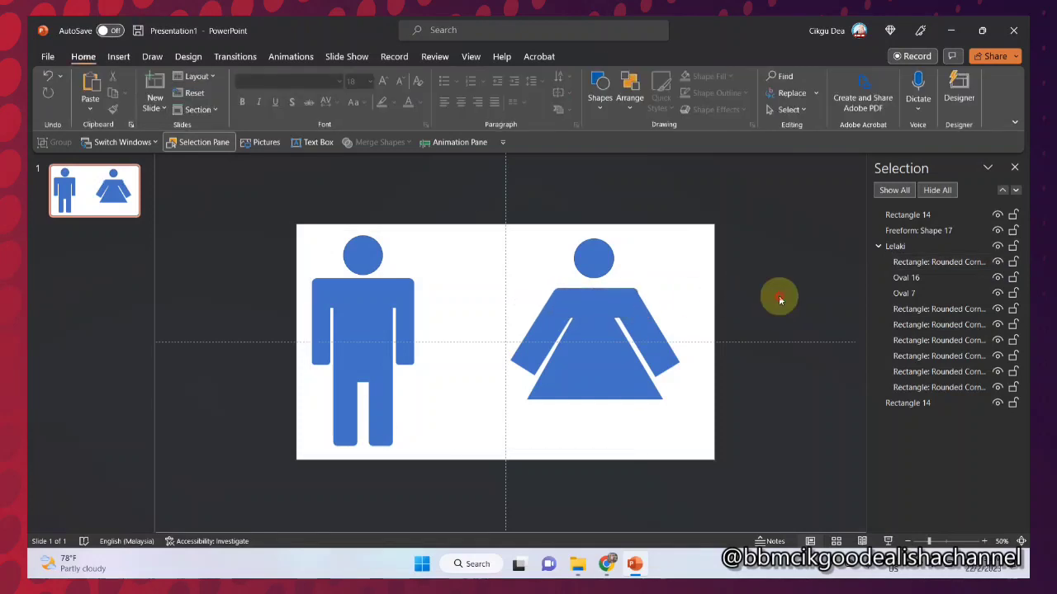
Fine-tune the positions of both arms to leave even gaps beside the skirt
left_click(551, 339)
left_click(633, 339)
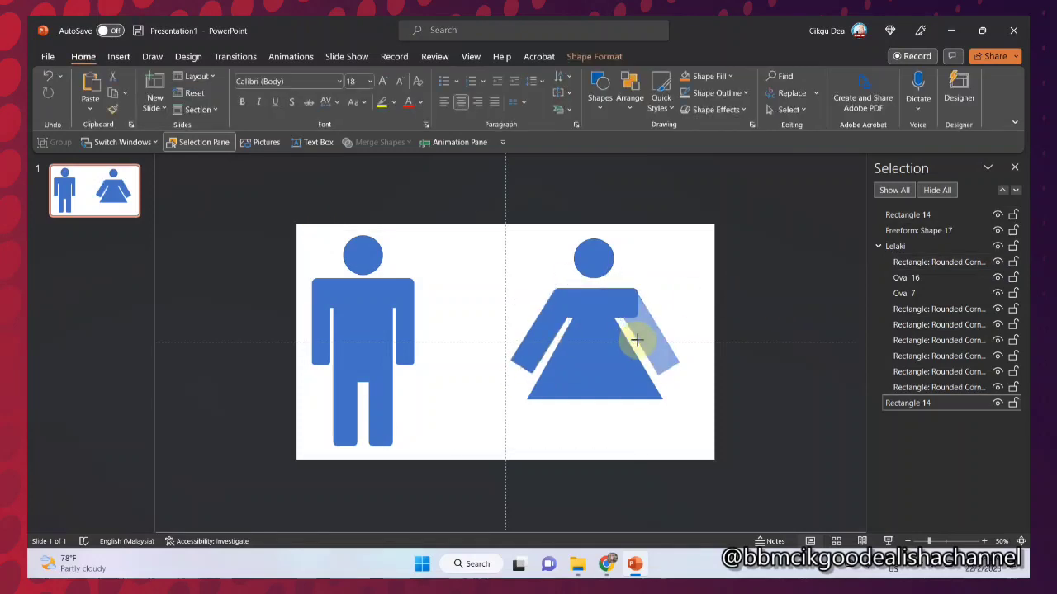
left_click_drag(635, 341, 633, 340)
left_click(757, 292)
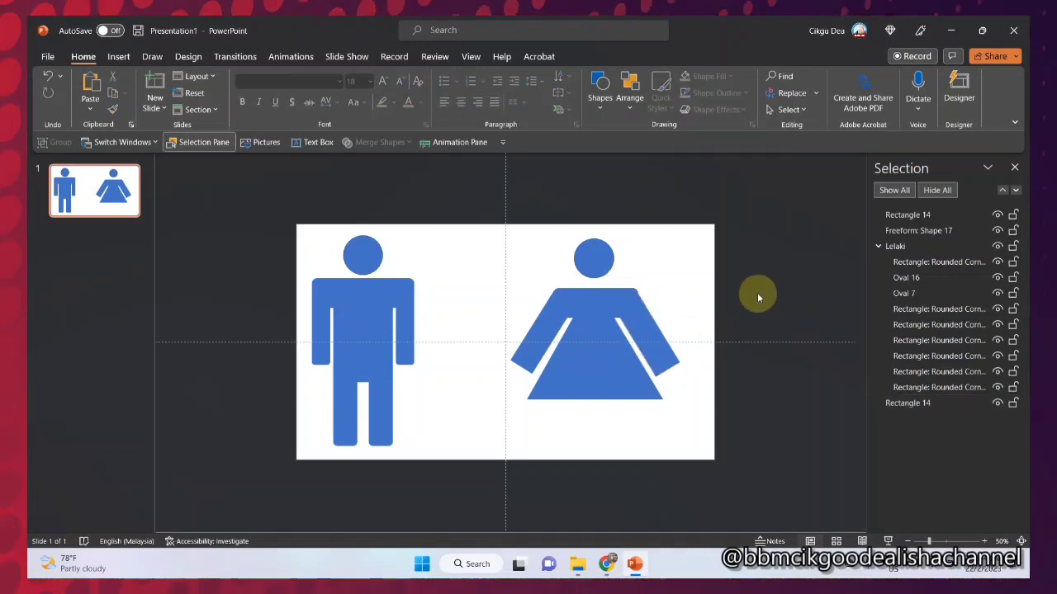
Draw a leg rectangle about 6.16 cm high and 1.88 cm wide below the skirt, and remove its outline
left_click(118, 56)
left_click(244, 91)
left_click(298, 145)
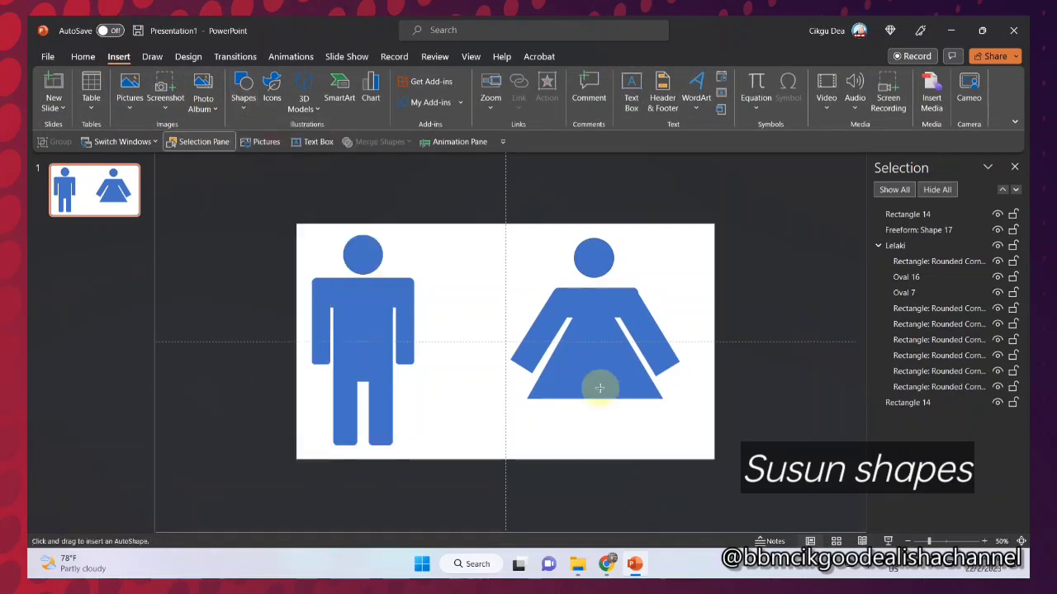
left_click_drag(574, 415, 588, 442)
left_click(382, 93)
left_click(388, 234)
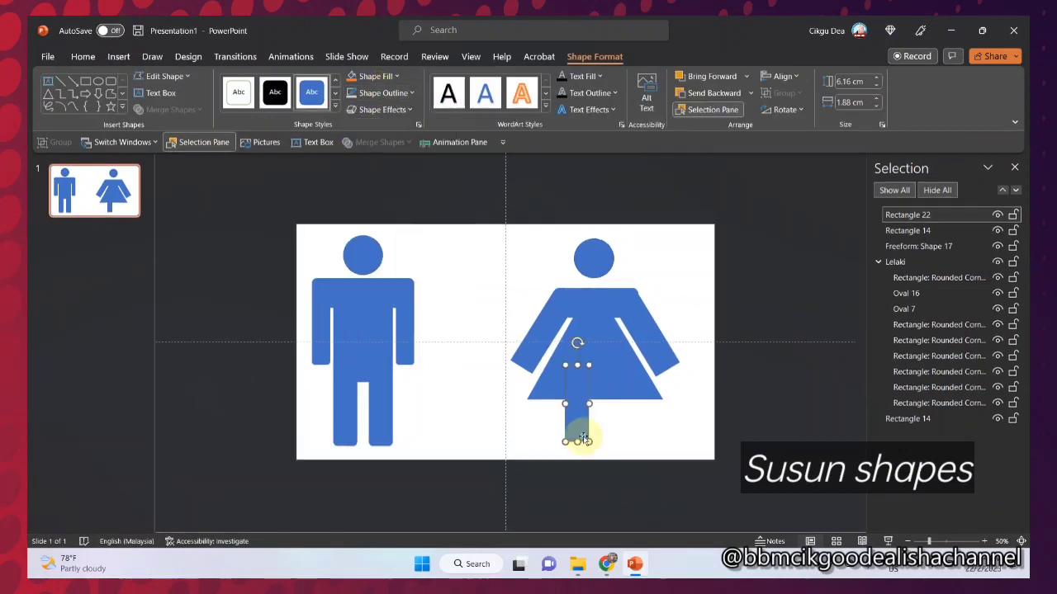
Place a copy of the leg beside the first one and send both legs backward
left_click_drag(581, 405, 606, 392)
left_click(684, 306)
left_click(608, 412)
left_click(586, 409, "shift")
left_click(715, 93)
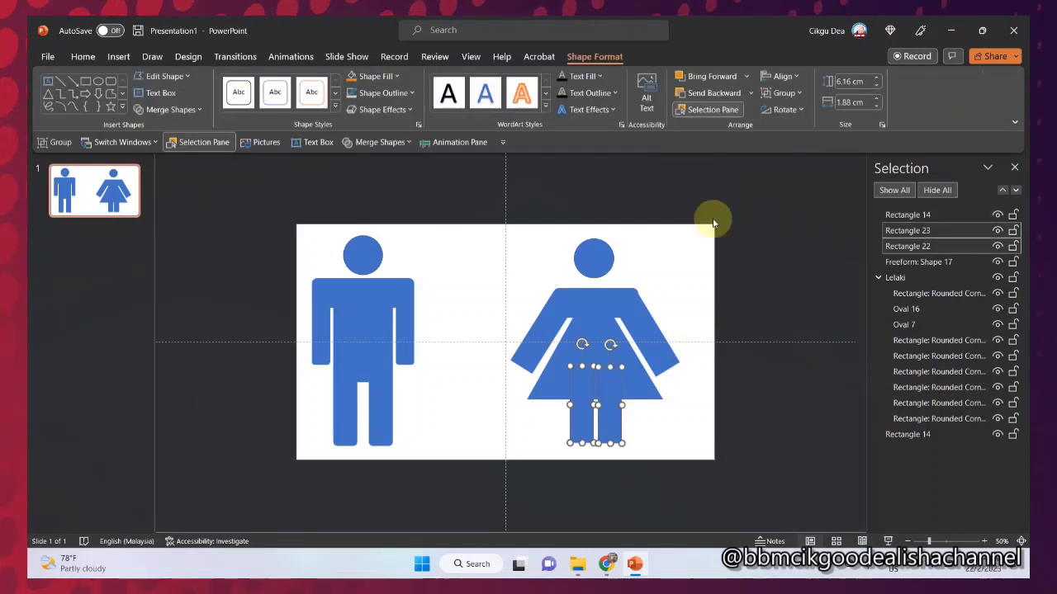
left_click(715, 225)
Move the female figure's head circle down to just above the shoulders
left_click(590, 261)
left_click(594, 266)
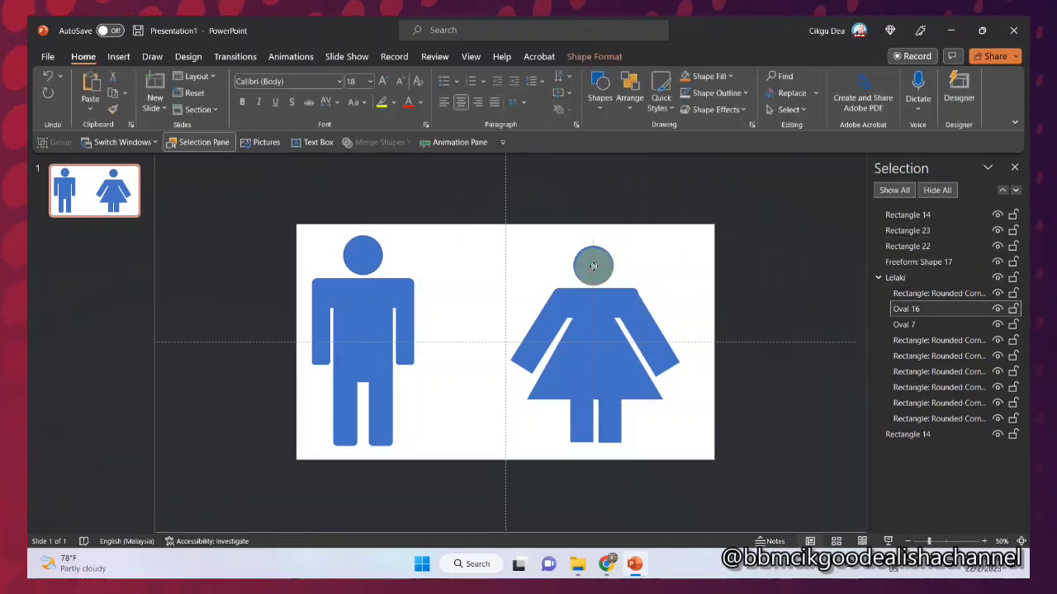
left_click(738, 264)
left_click_drag(499, 232, 684, 455)
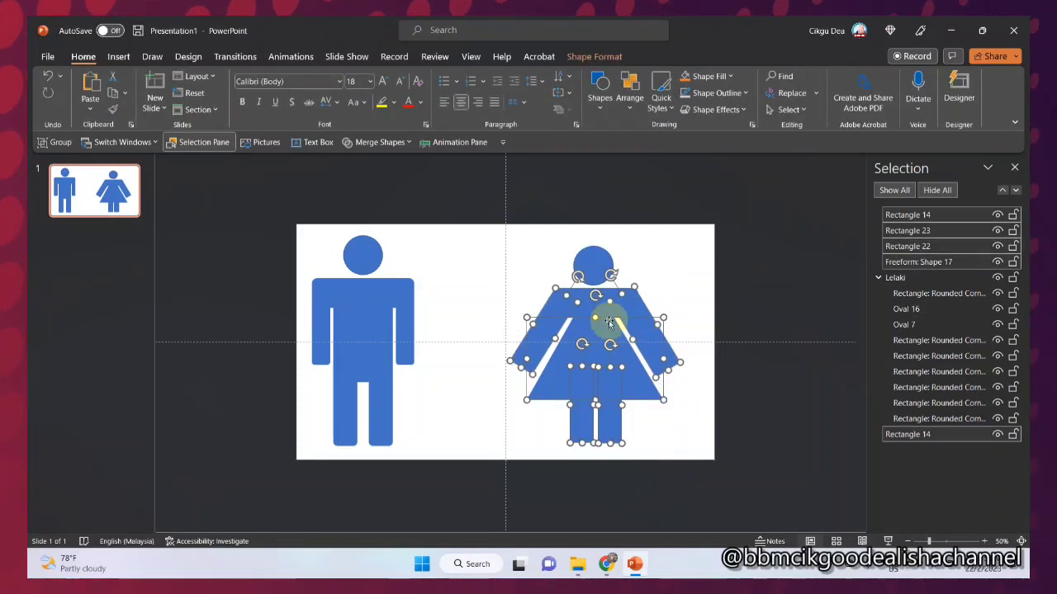
left_click(600, 261, "shift")
left_click(595, 265, "shift")
left_click(595, 265)
left_click(683, 283)
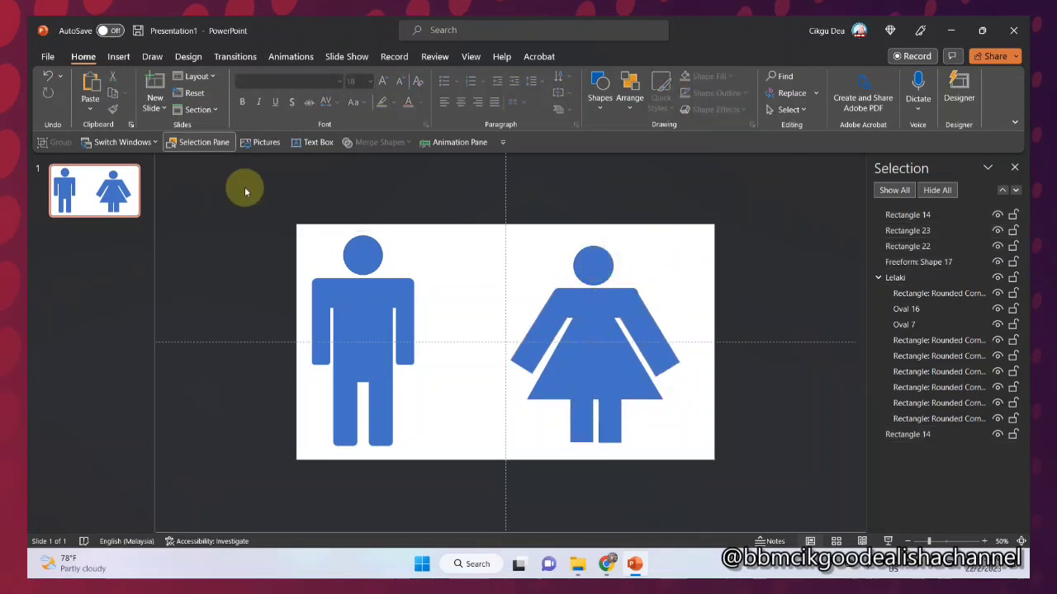
left_click_drag(245, 192, 779, 503)
left_click(735, 307)
Delete the female figure's shoulder bar that belongs to the Lelaki group
left_click(610, 266)
left_click(613, 307)
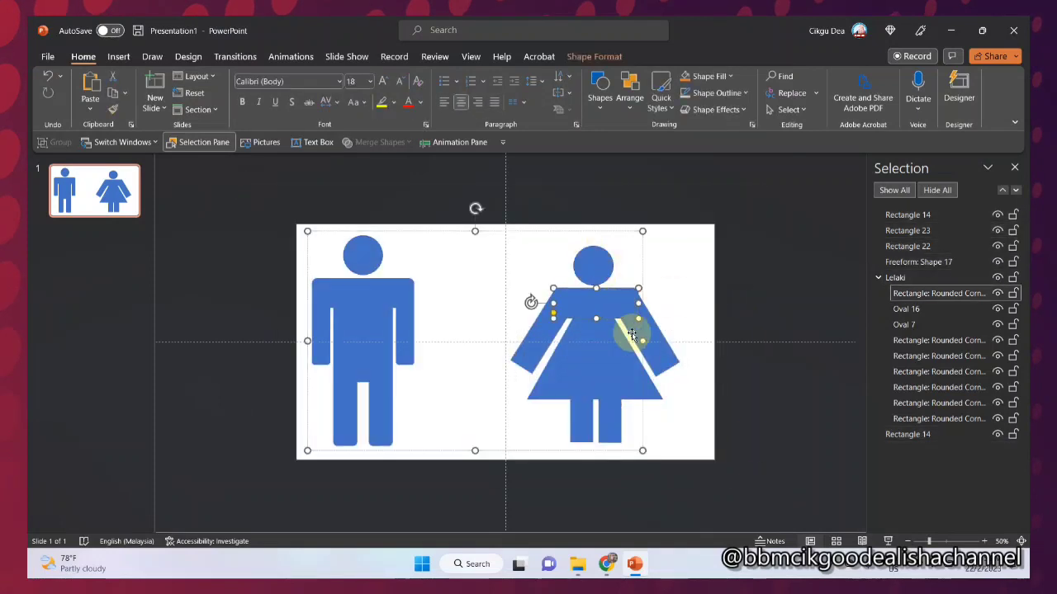
key("Delete")
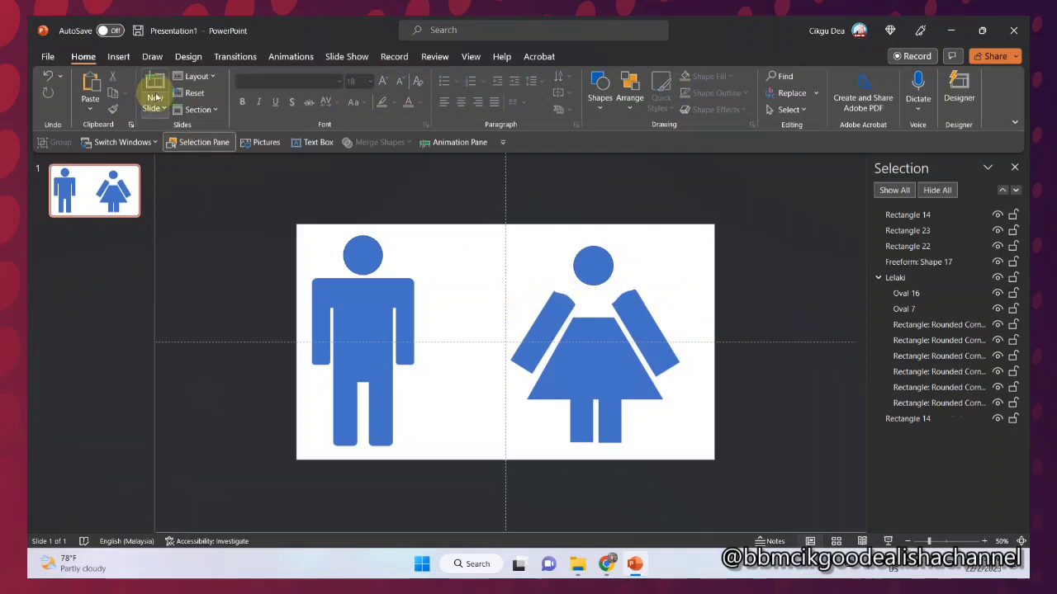
Draw a rounded rectangle about 3.2 cm high and 6.94 cm wide as the female figure's shoulders, and remove its outline
left_click(118, 56)
left_click(244, 98)
left_click(274, 147)
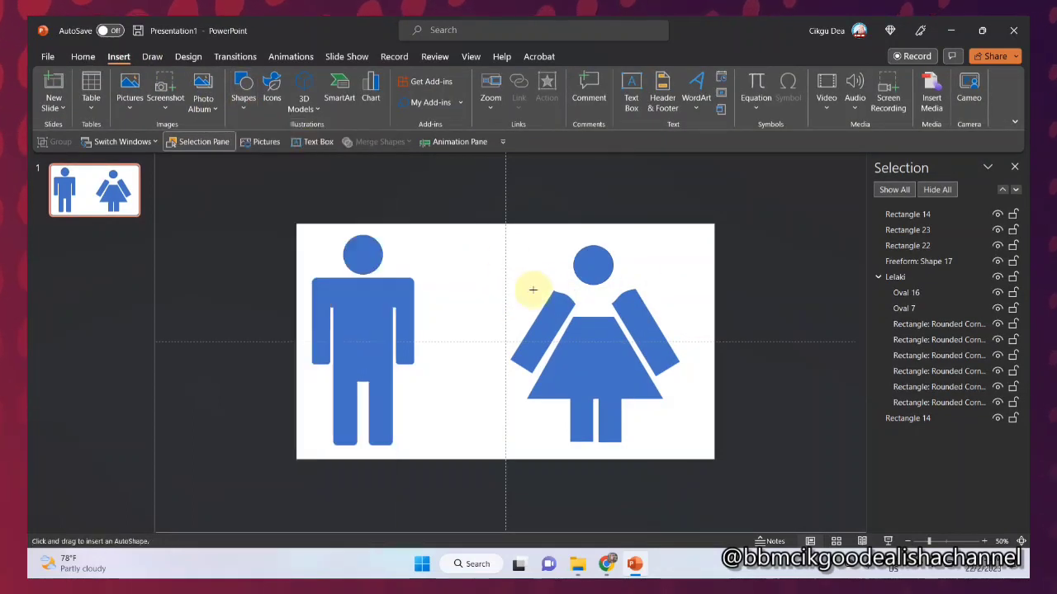
left_click_drag(555, 289, 638, 329)
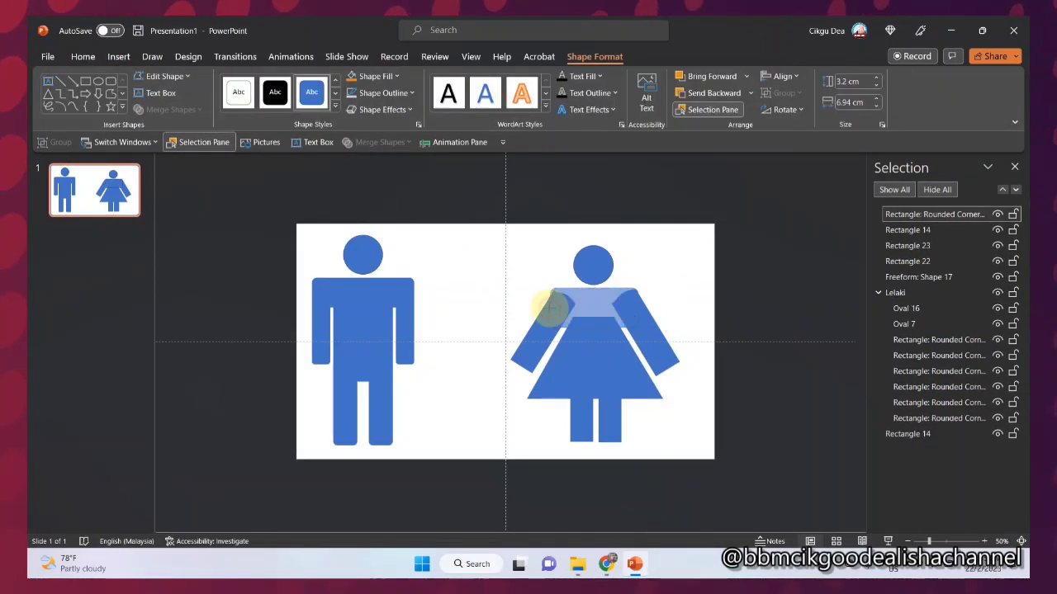
left_click_drag(559, 290, 562, 291)
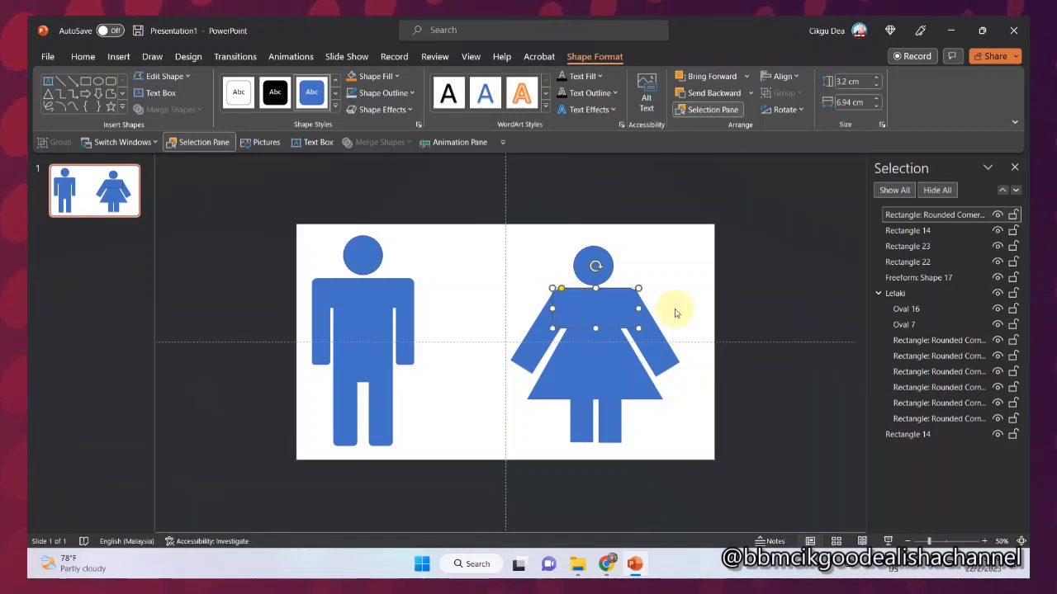
left_click(395, 98)
left_click(384, 249)
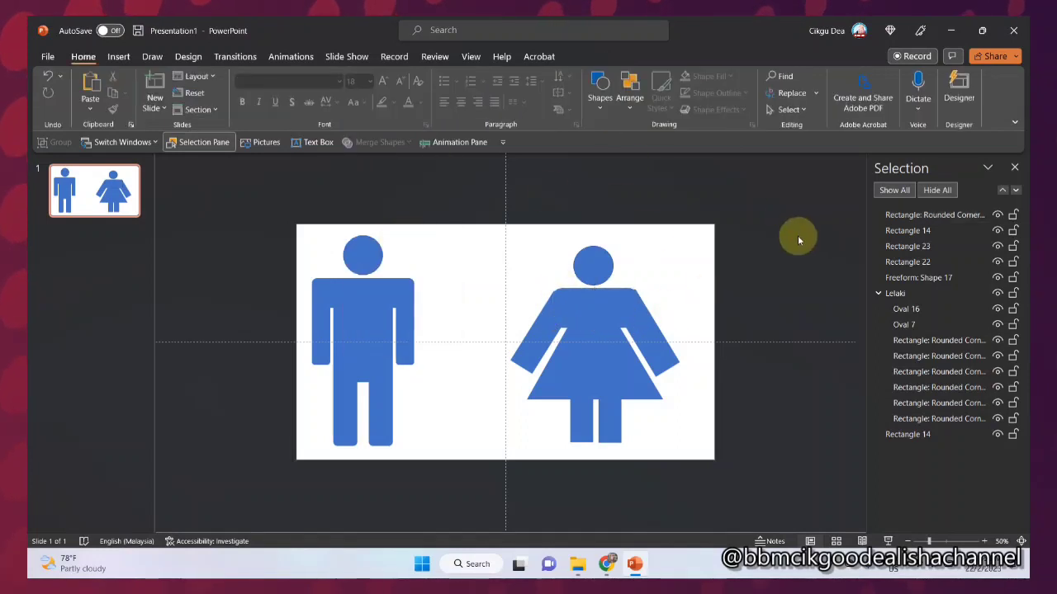
Nudge the female figure's left-side arm and shoulder bar so their edges line up
left_click(537, 340)
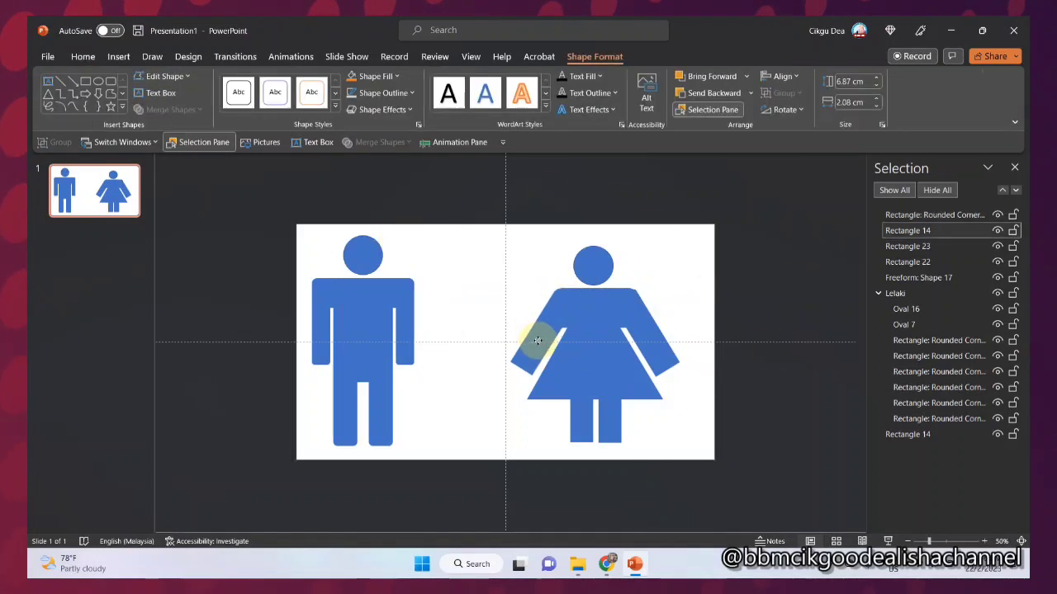
left_click(637, 319)
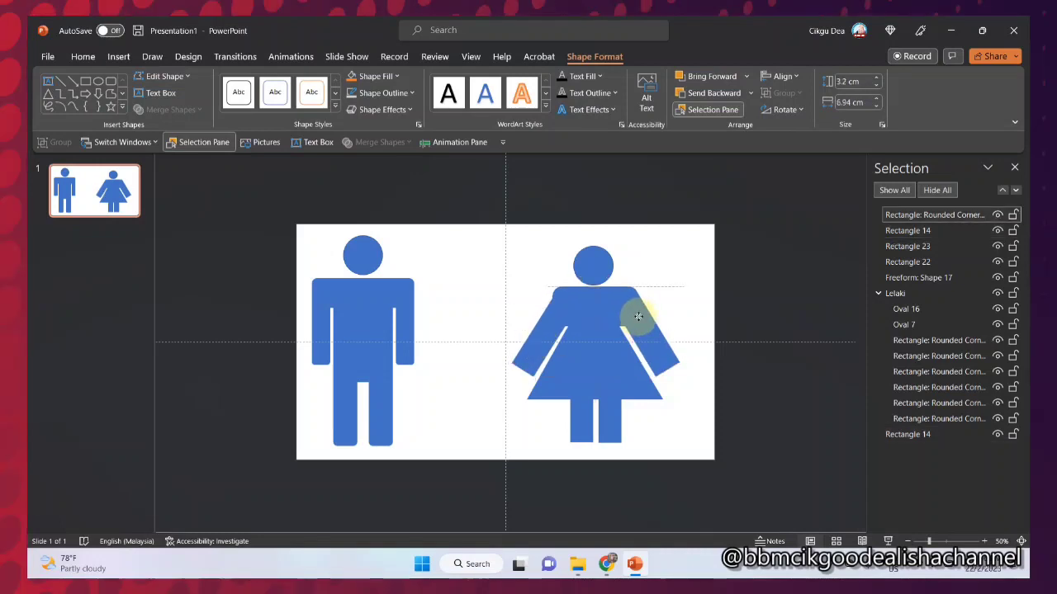
left_click(542, 334)
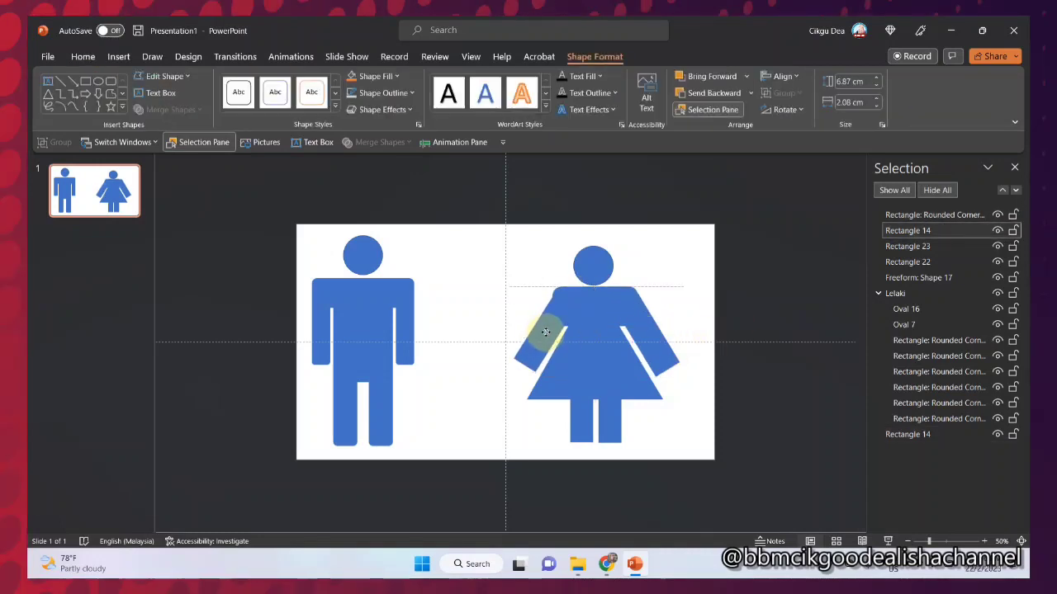
left_click(739, 306)
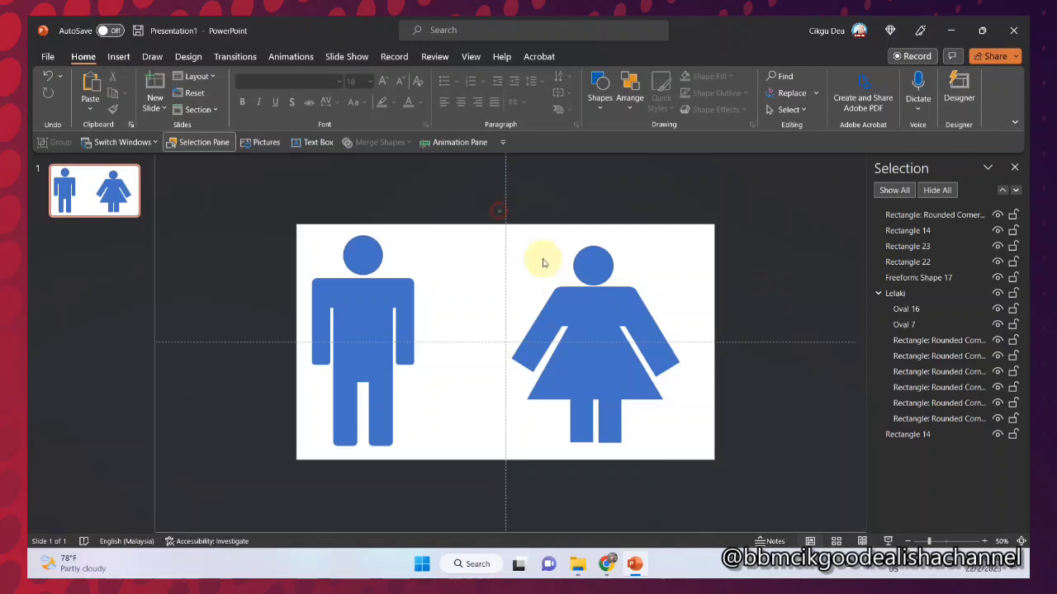
left_click_drag(498, 211, 689, 470)
left_click(593, 265, "shift")
left_click(716, 262)
Widen the Lelaki group slightly and delete the female figure's head circle from it
left_click(600, 267)
left_click_drag(619, 342, 642, 341)
left_click(625, 263)
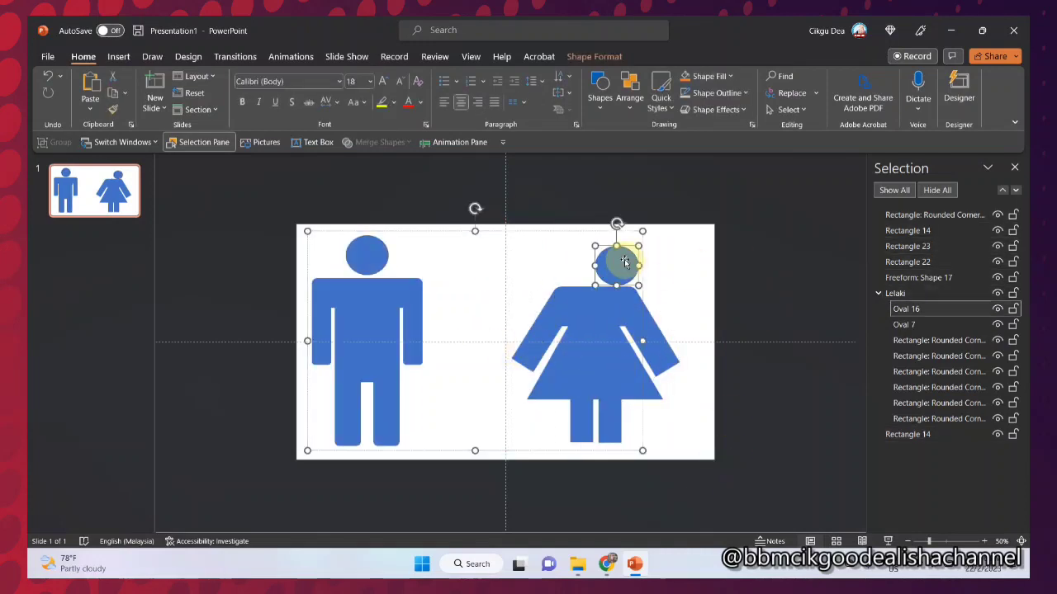
key("Delete")
Draw a new head circle centred just above the female figure's shoulders
left_click(118, 56)
left_click(244, 87)
left_click(285, 142)
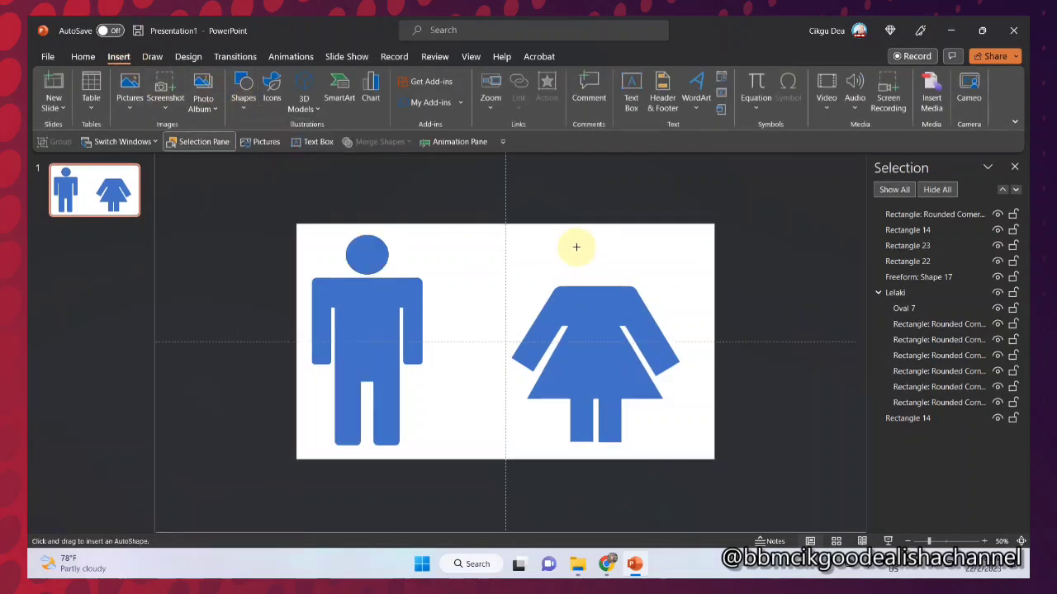
left_click_drag(616, 278, 594, 275)
left_click(654, 259)
Select all parts of the female figure and group them
left_click_drag(496, 209, 703, 472)
key("ctrl+g")
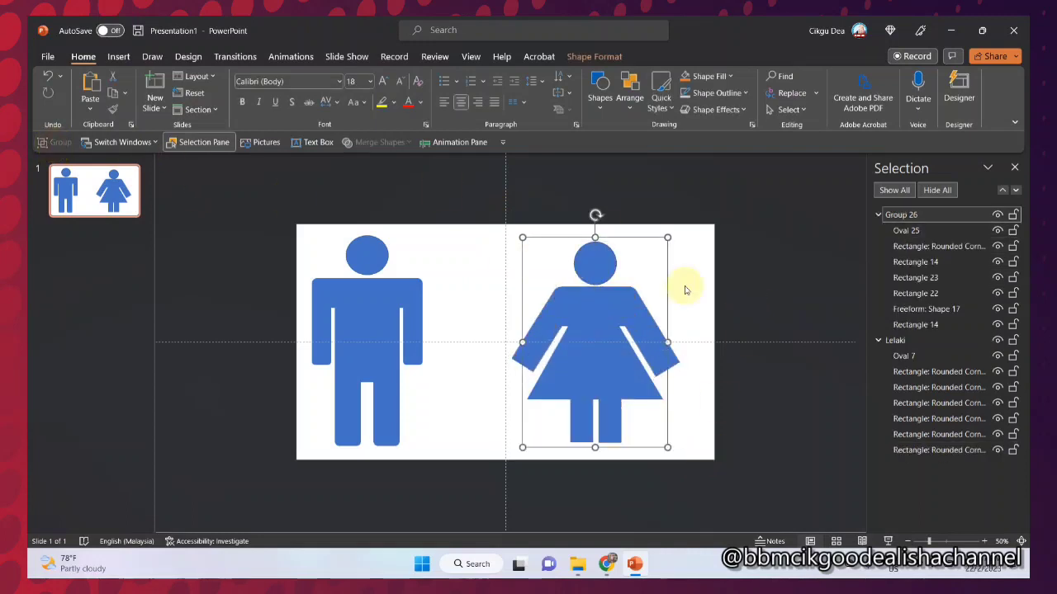
left_click(760, 257)
Move the male figure closer to the female one and shift the female figure slightly towards it
left_click(374, 308)
left_click_drag(374, 308, 438, 307)
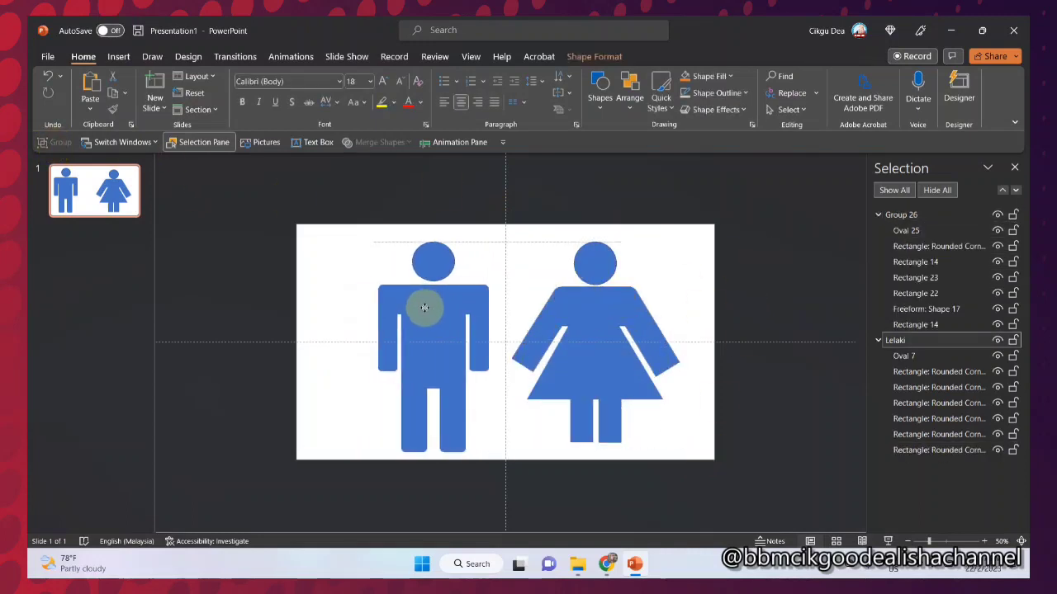
left_click_drag(599, 322, 592, 327)
left_click(769, 305)
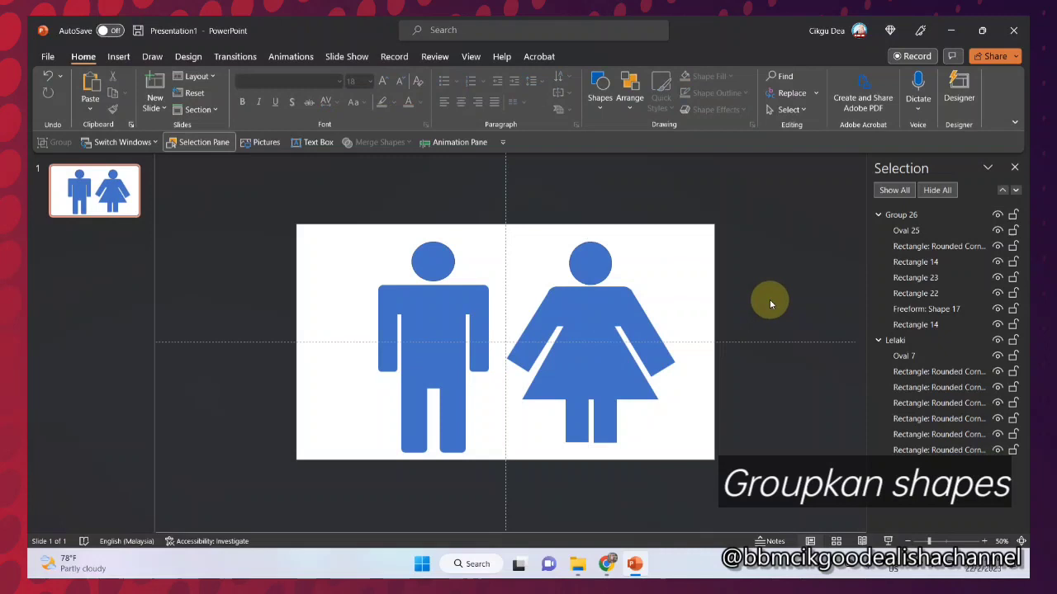
Draw a 19.05 cm by 33.87 cm rectangle covering the whole slide and send it to the back
left_click(118, 56)
left_click(244, 86)
left_click(272, 158)
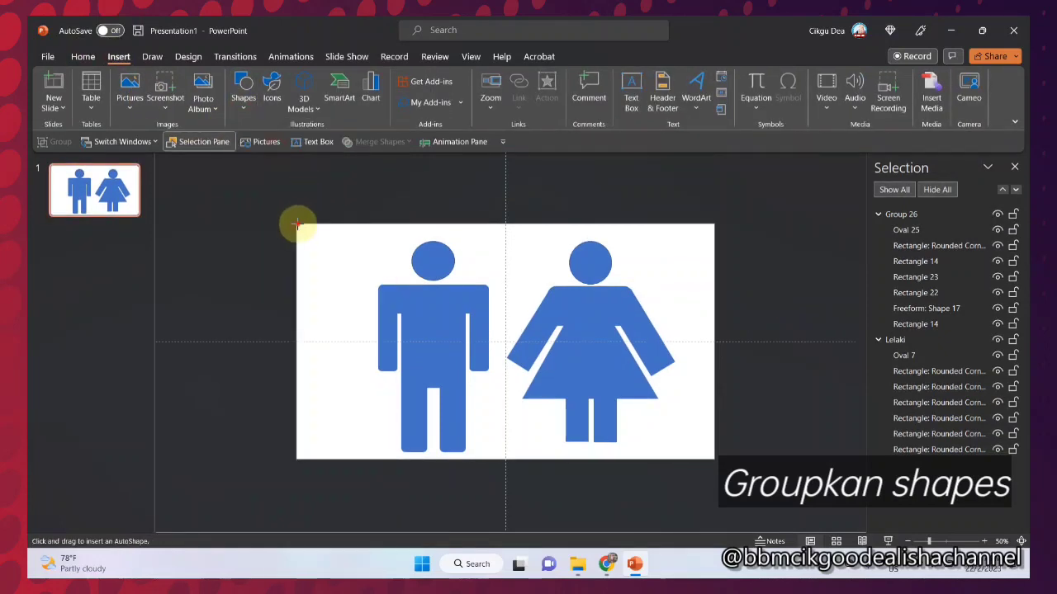
left_click_drag(297, 223, 714, 459)
left_click(715, 92)
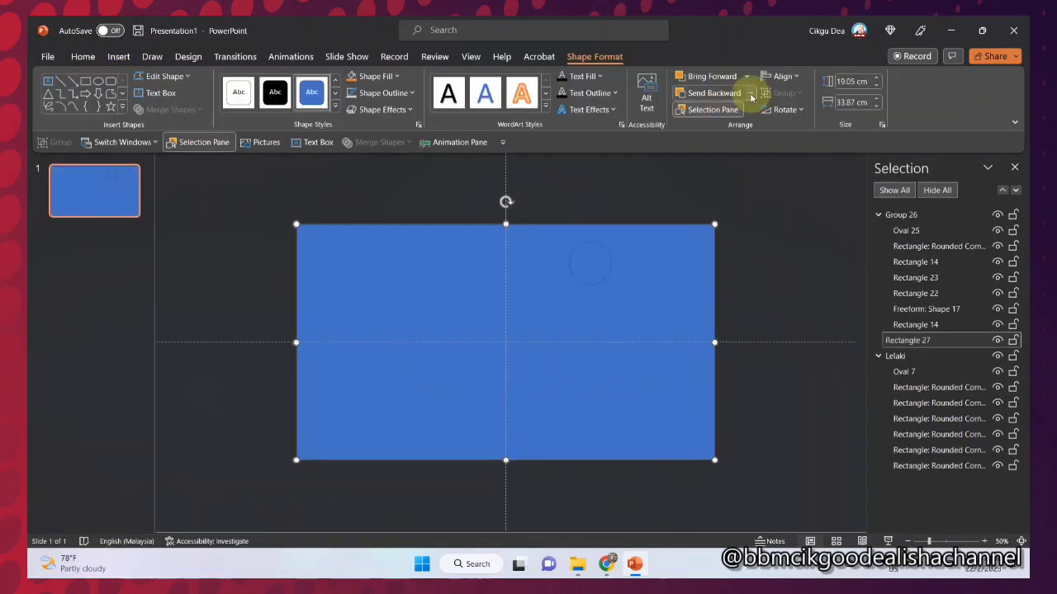
left_click(750, 94)
left_click(715, 134)
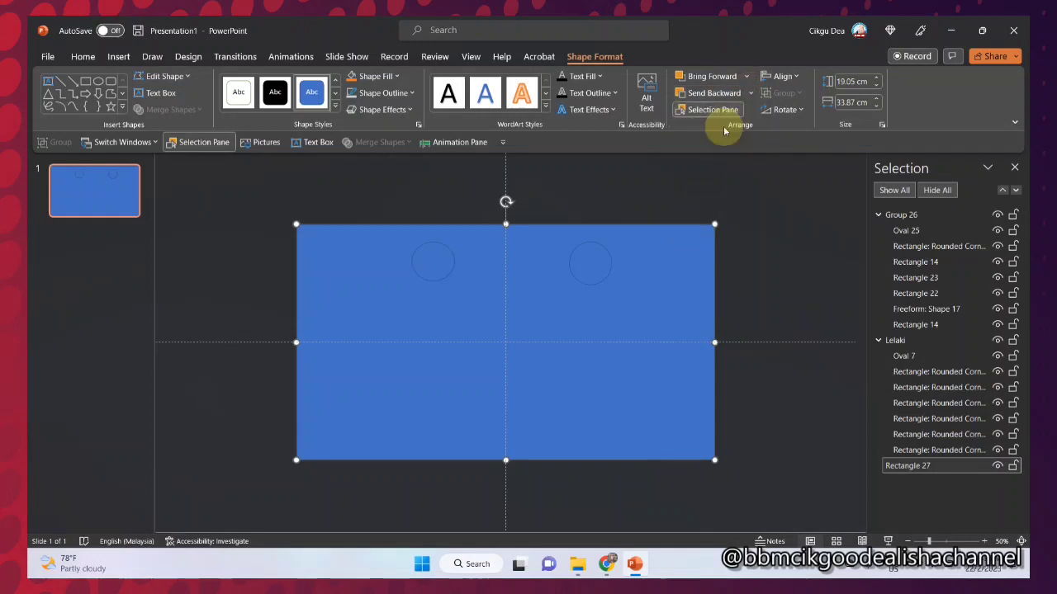
Remove the outlines of the head circles on both the male and female figures
left_click(434, 258)
left_click(434, 259)
left_click(388, 94)
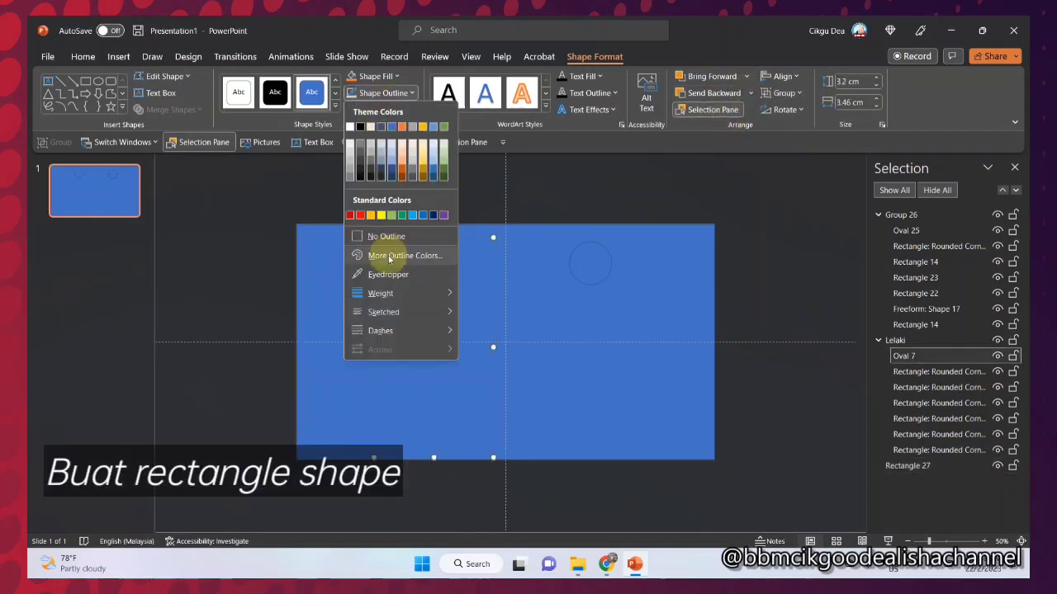
left_click(386, 237)
left_click(582, 265)
left_click(583, 265)
left_click(388, 94)
left_click(387, 236)
Fill the full-slide background rectangle with red
left_click(389, 261)
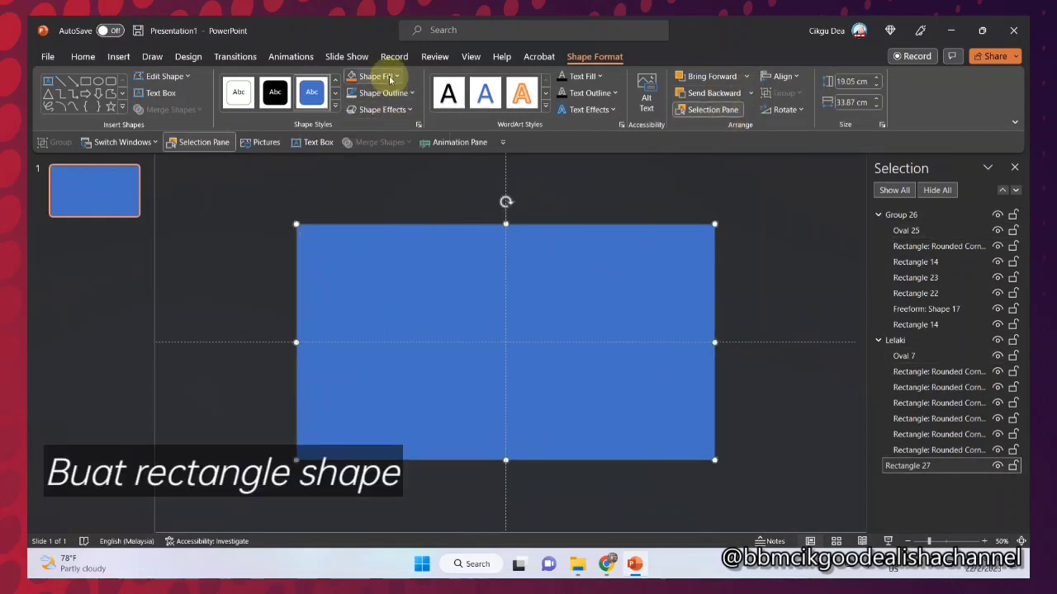
left_click(384, 77)
left_click(357, 199)
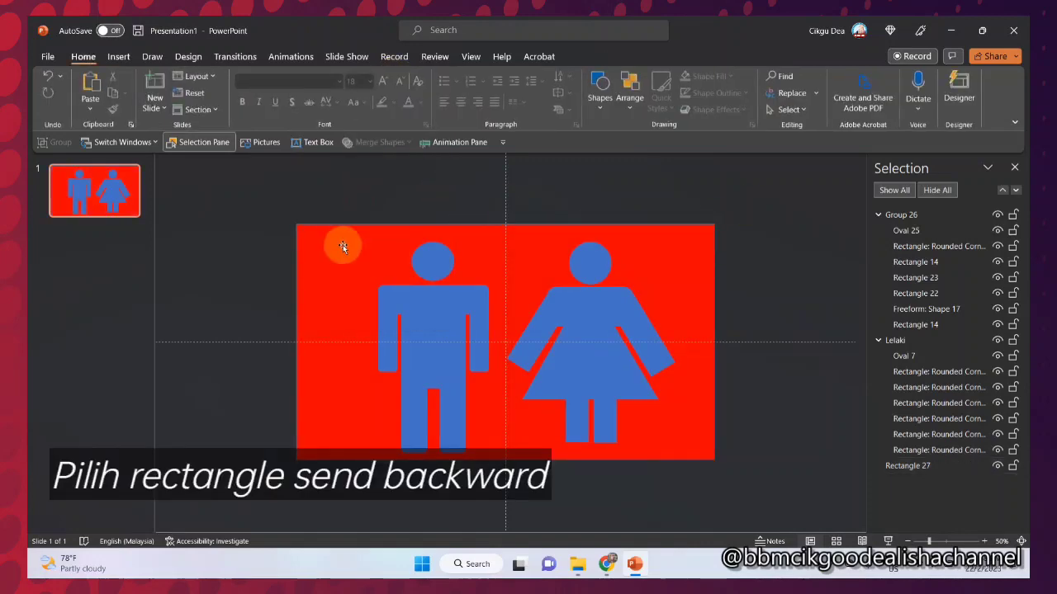
Fill the background rectangle with the grey theme colour
left_click(591, 58)
left_click(386, 78)
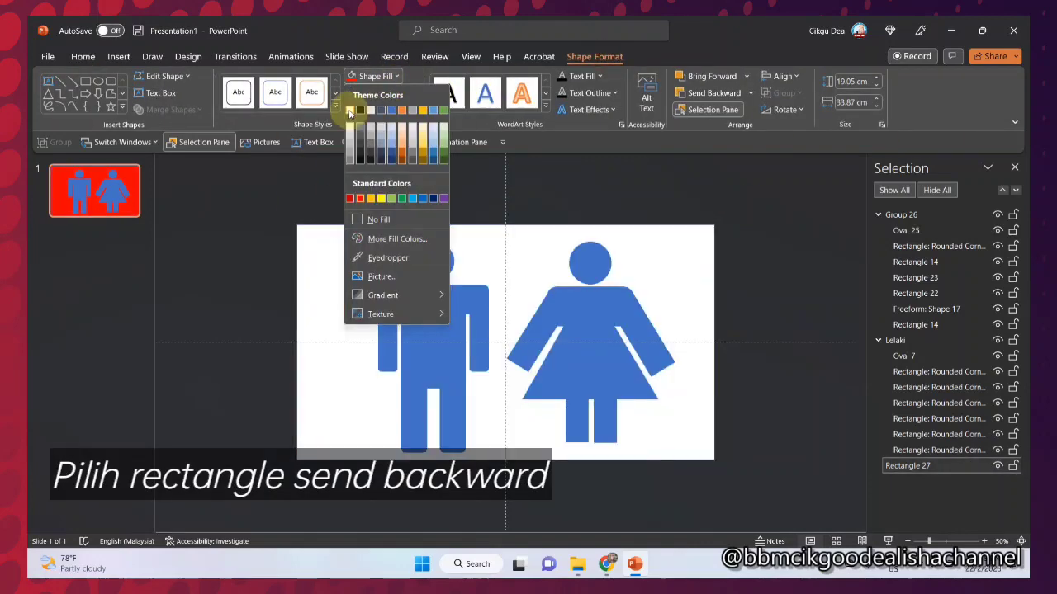
left_click(413, 111)
left_click(566, 182)
left_click_drag(264, 188, 777, 285)
left_click(376, 272)
left_click(435, 269, "shift")
left_click(590, 306, "shift")
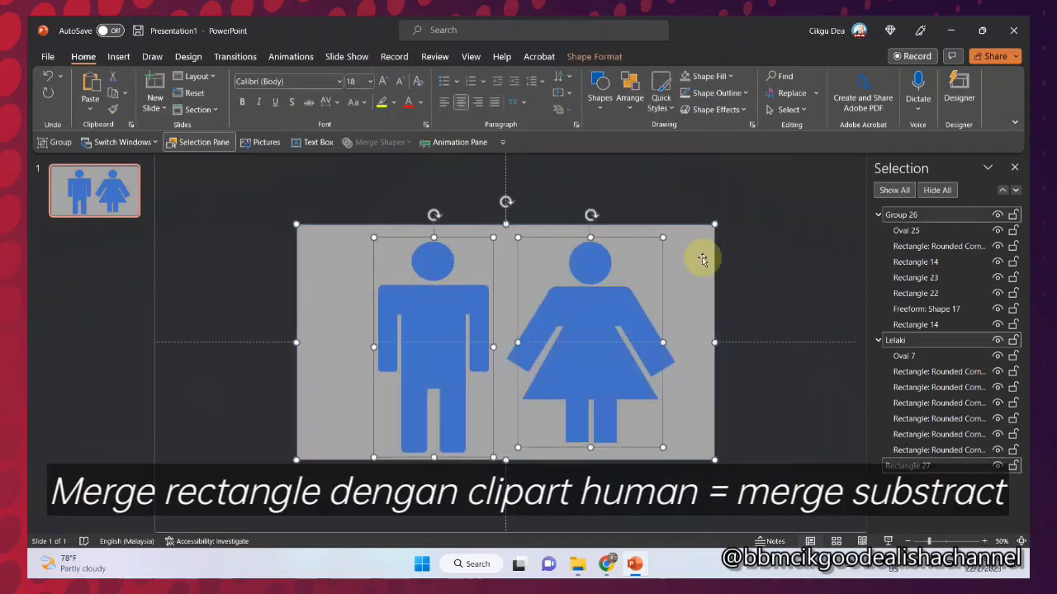
left_click(594, 57)
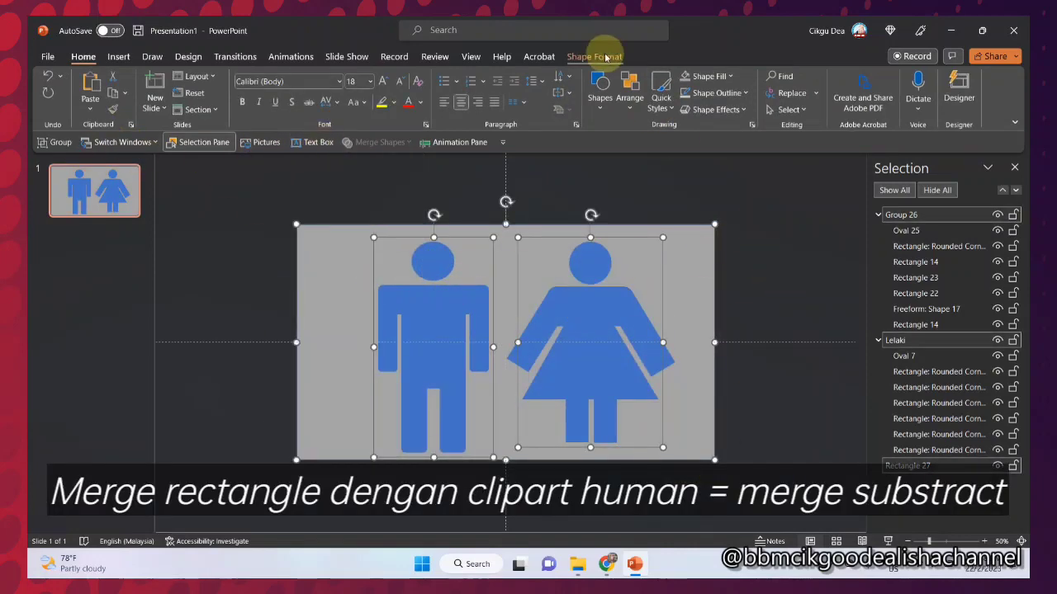
left_click(444, 267)
left_click(446, 312, "ctrl")
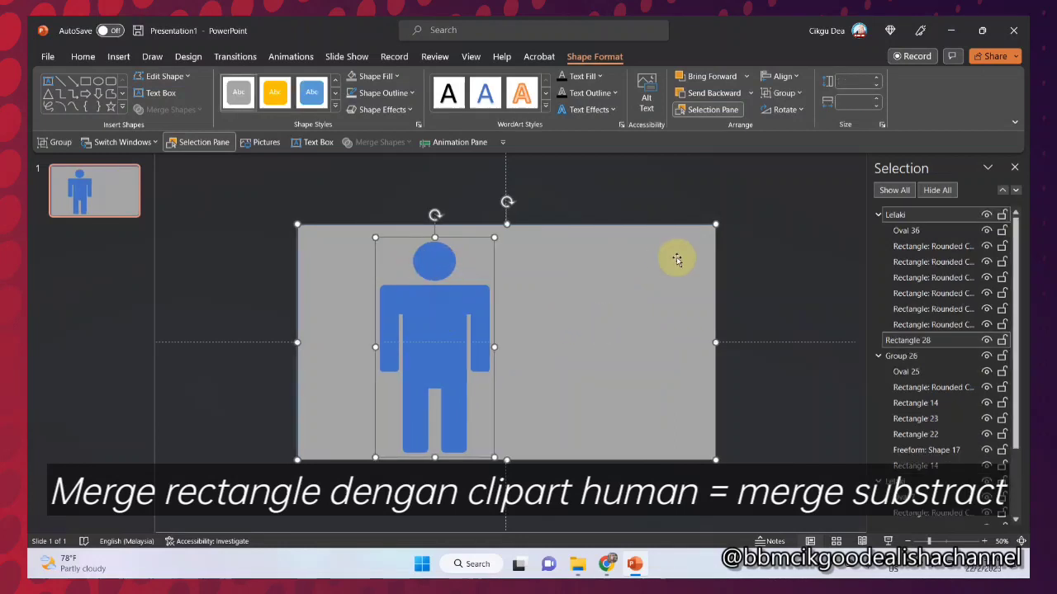
left_click(83, 57)
left_click(49, 77)
left_click(764, 282)
mouse_move(681, 261)
left_mouse_down()
mouse_move(705, 402)
mouse_move(680, 261)
left_mouse_up()
left_click(434, 315, "shift")
left_click(575, 321, "shift")
Ungroup the male figure into its separate shapes
left_click(476, 307)
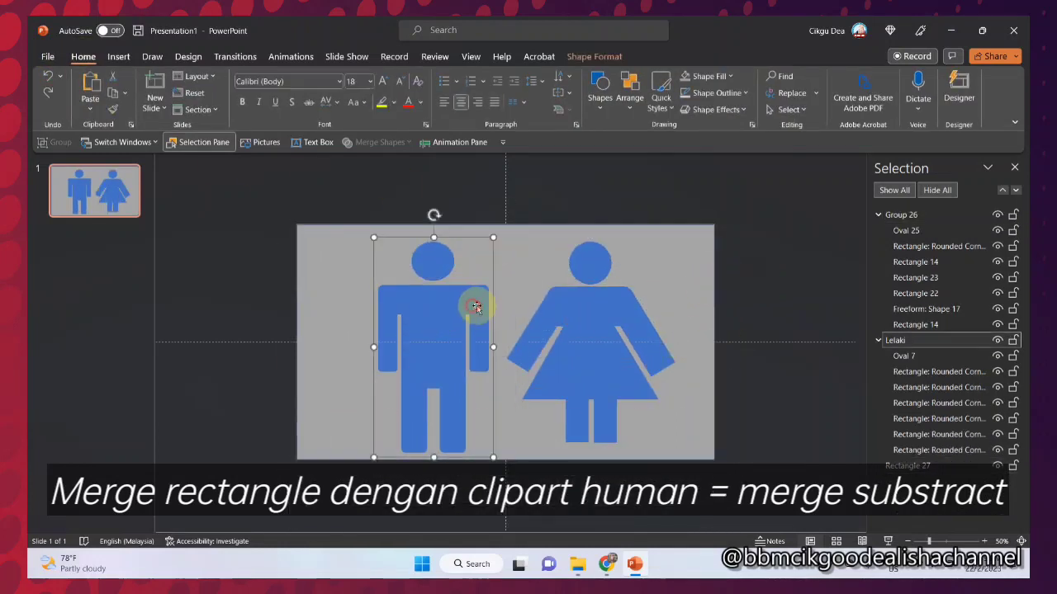
left_click(481, 318, "shift")
left_click(493, 305)
left_click(594, 56)
left_click(784, 93)
left_click(785, 155)
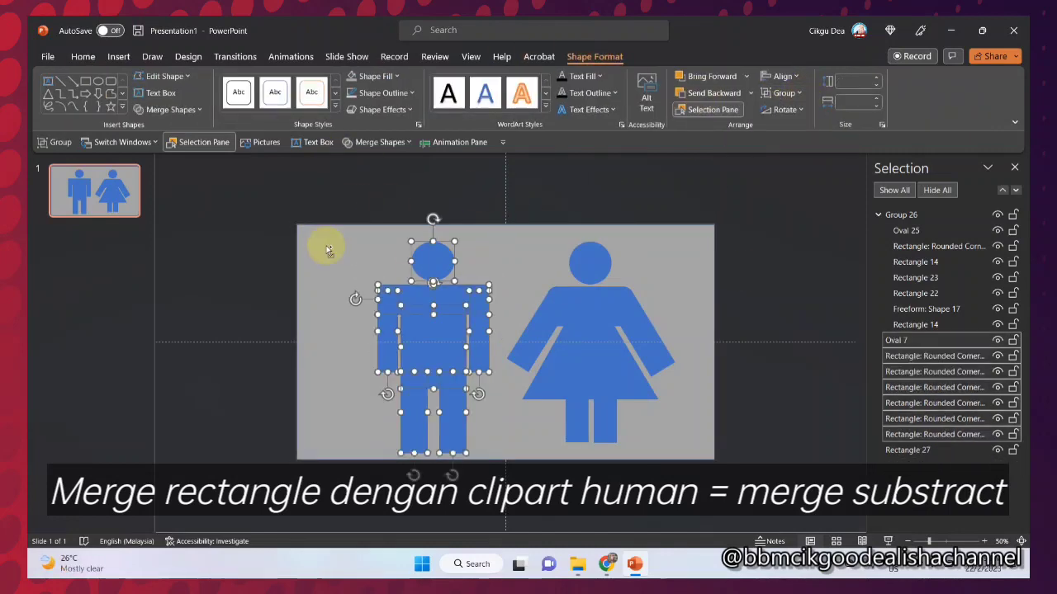
Select the grey rectangle first, add every part of the male figure, and subtract them from the rectangle
left_click(329, 246)
left_click(432, 268, "shift")
left_click(438, 301, "shift")
left_click(443, 330, "shift")
left_click(479, 340, "shift")
left_click(386, 339, "shift")
left_click(414, 408, "shift")
left_click(443, 408, "shift")
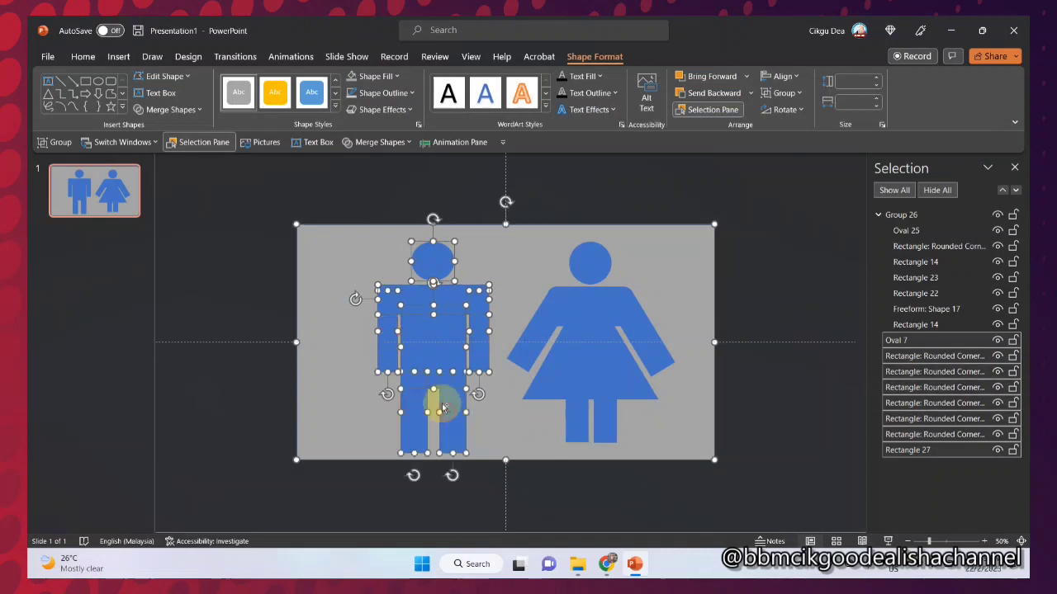
left_click(377, 142)
left_click(376, 232)
Ungroup the female figure into its separate shapes
left_click(588, 264)
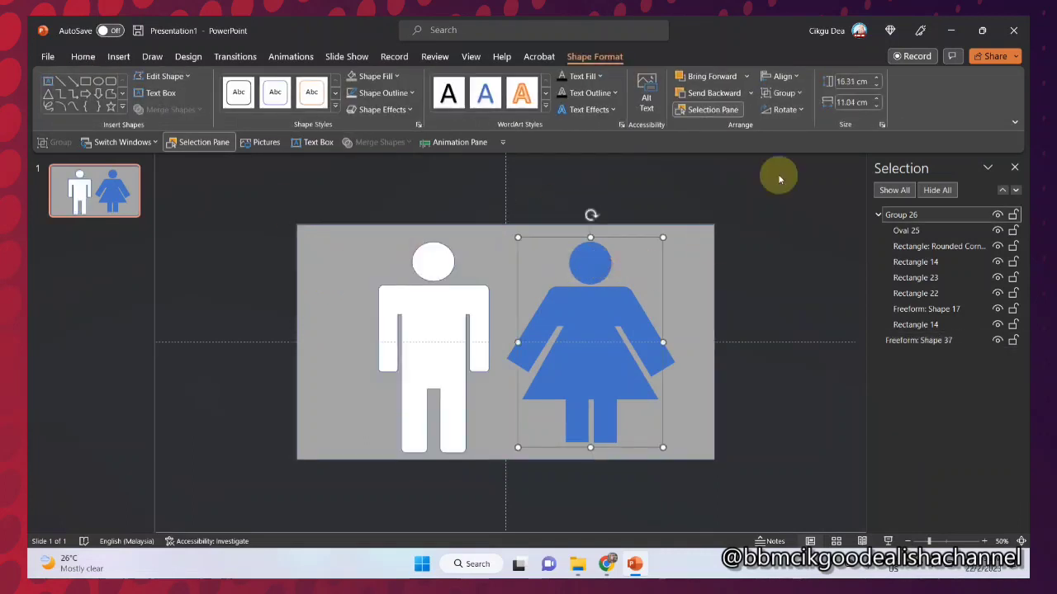
left_click(784, 92)
left_click(800, 156)
left_click(747, 194)
Select the grey panel first, add all parts of the female figure, and subtract them from the panel
left_click(531, 261)
left_click(592, 264, "shift")
left_click(592, 304, "shift")
left_click(535, 327, "shift")
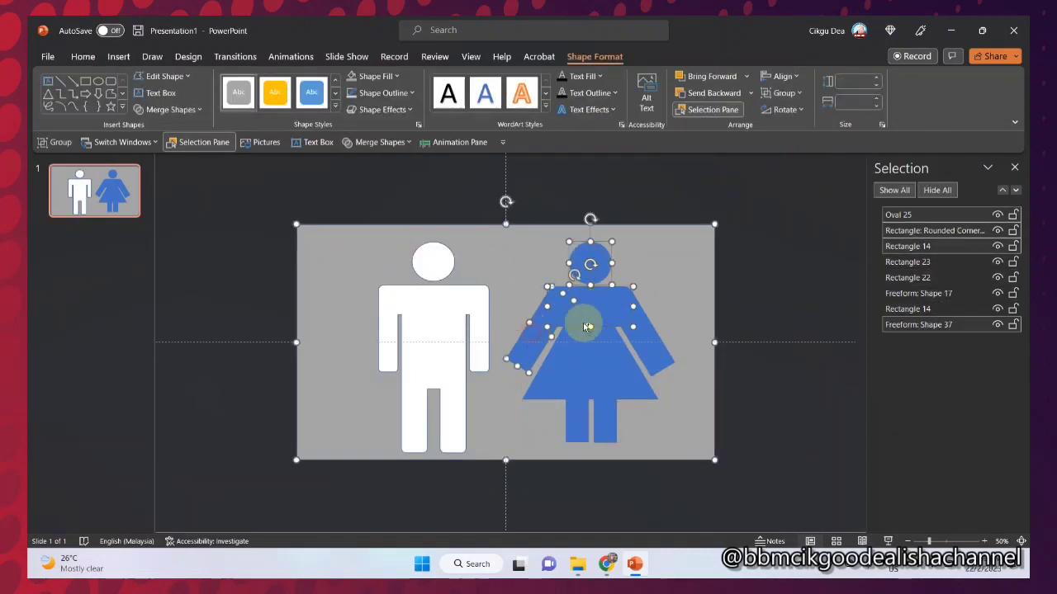
left_click(640, 334, "shift")
left_click(583, 390, "shift")
left_click(603, 425, "shift")
left_click(576, 425, "shift")
left_click(376, 142)
left_click(377, 233)
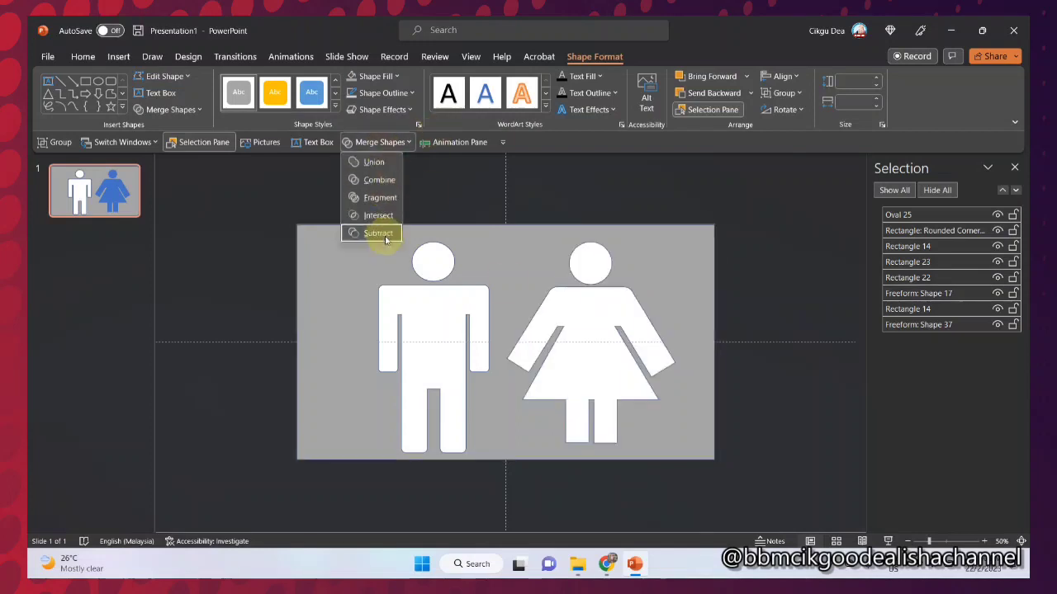
left_click(772, 235)
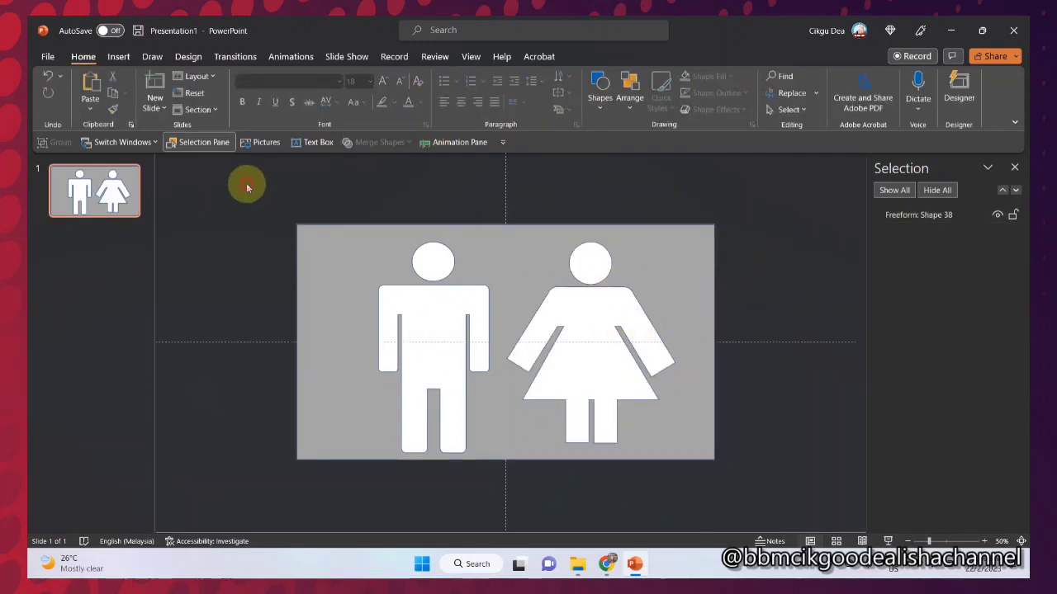
Draw a rectangle about 13.34 cm high and 11.68 cm wide over the male figure's body, leaving the head uncovered
left_click(116, 58)
left_click(244, 90)
left_click(273, 143)
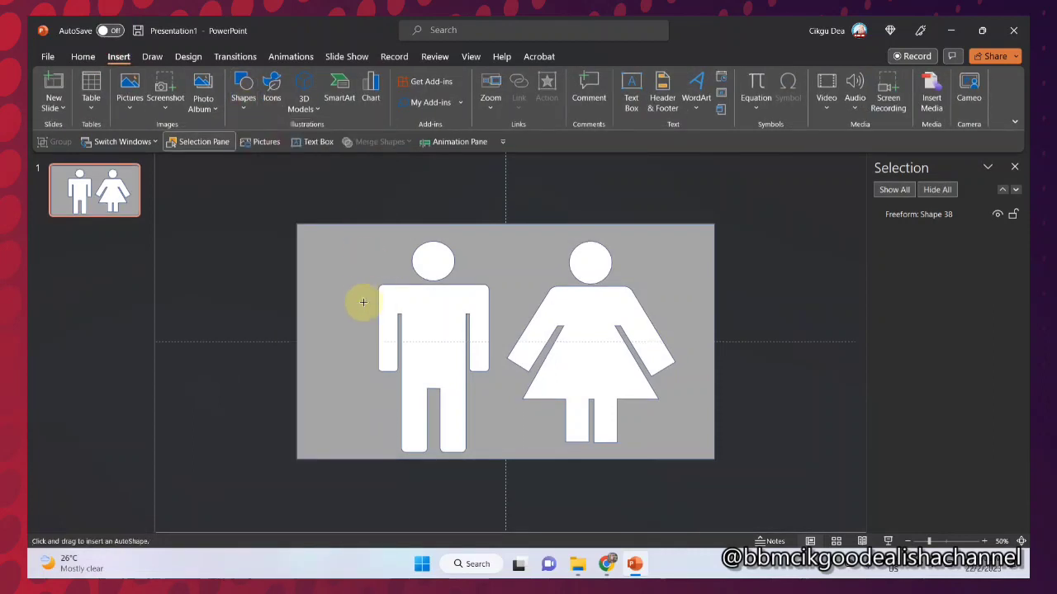
mouse_move(360, 294)
left_mouse_down()
mouse_move(501, 436)
mouse_move(506, 460)
left_mouse_up()
Try dark blue, dark orange and blue fills on the rectangle over the male figure, including a partly transparent fill
left_click(395, 76)
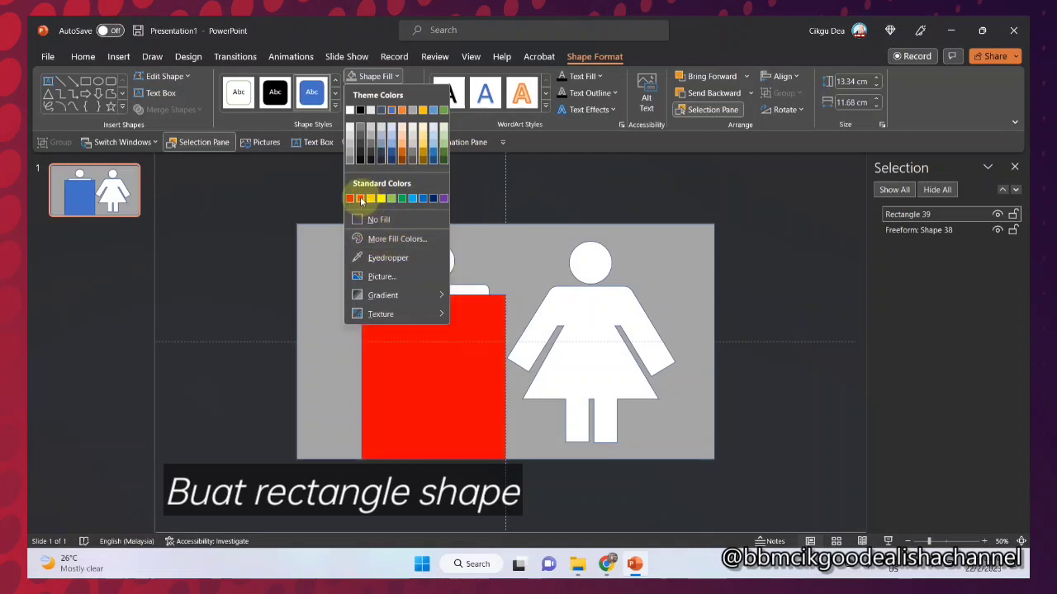
left_click(432, 198)
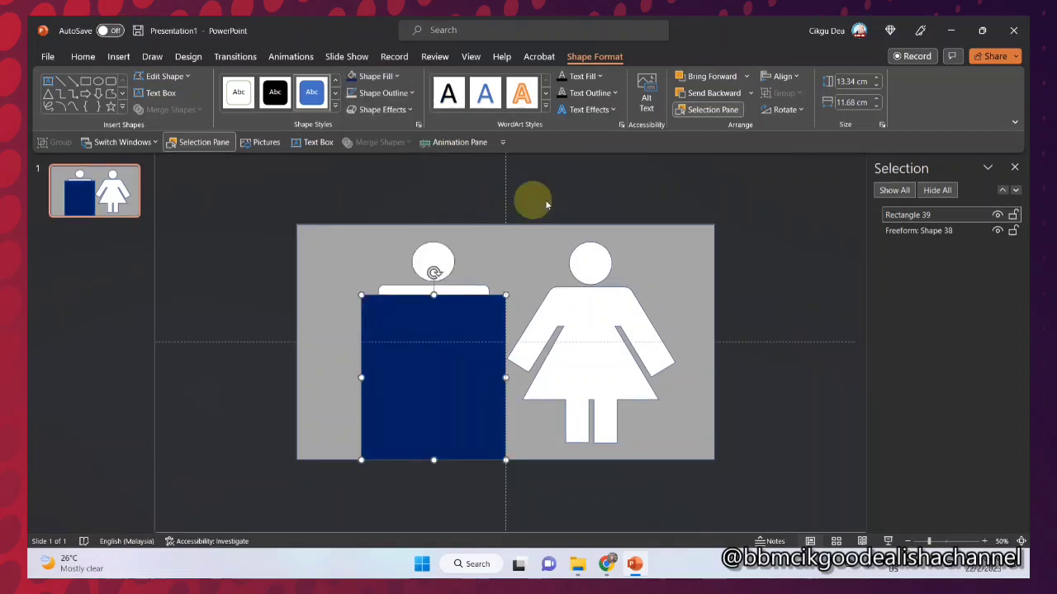
left_click(418, 124)
left_click(833, 241)
left_click(904, 383)
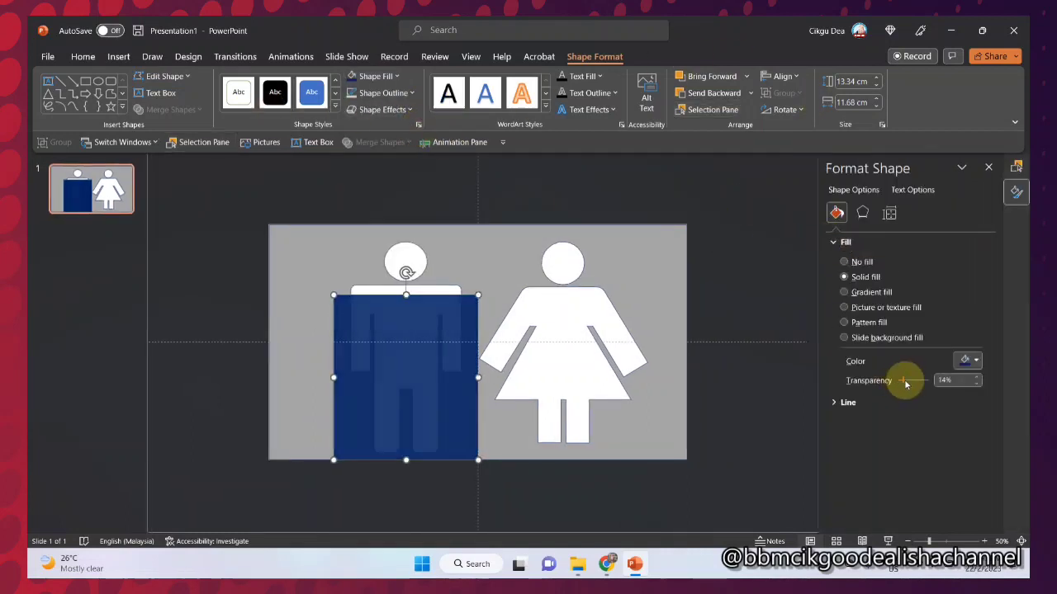
left_click(979, 361)
left_click(977, 436)
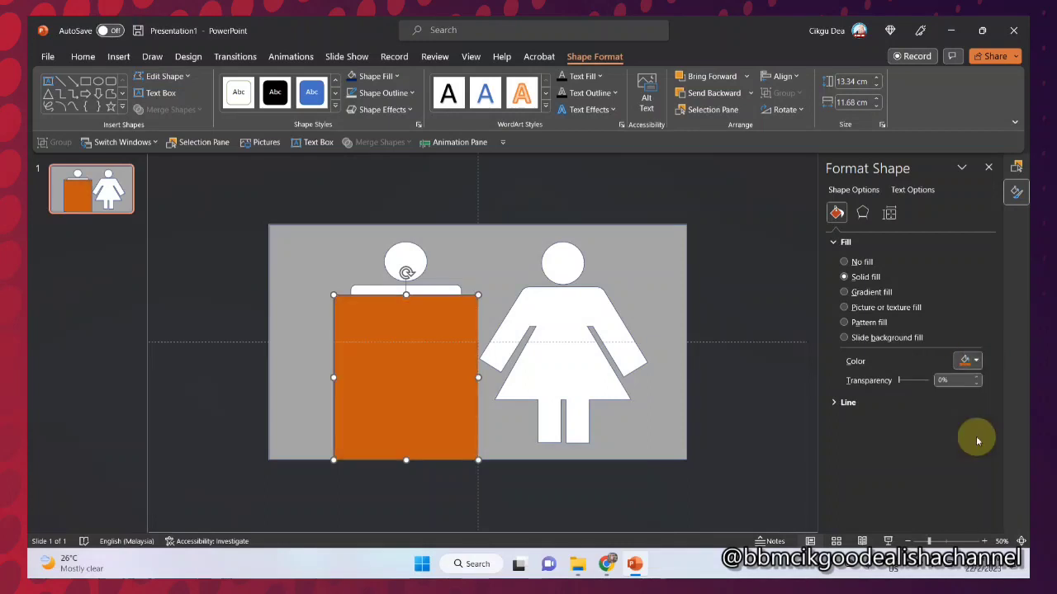
left_click(974, 361)
left_click(1002, 485)
Fill the rectangle over the male figure with a custom light sky blue and remove its outline
left_click(974, 360)
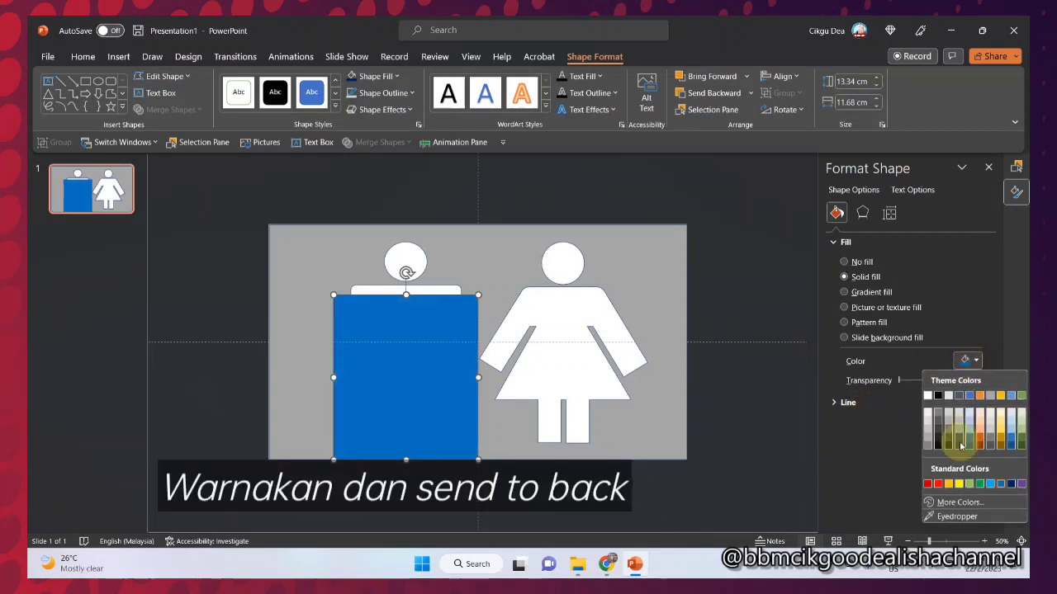
left_click(957, 502)
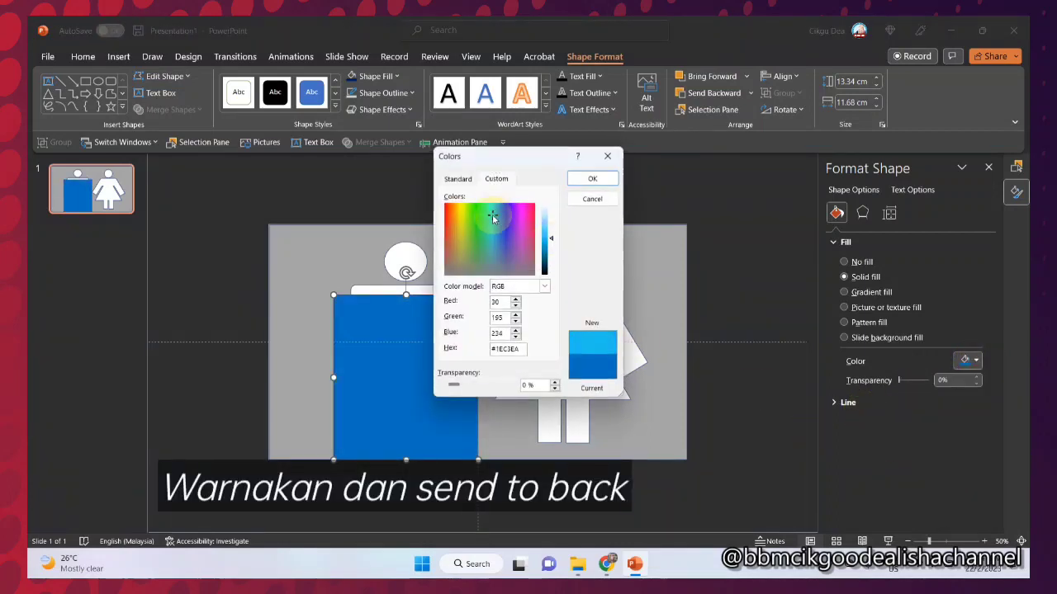
left_click(592, 178)
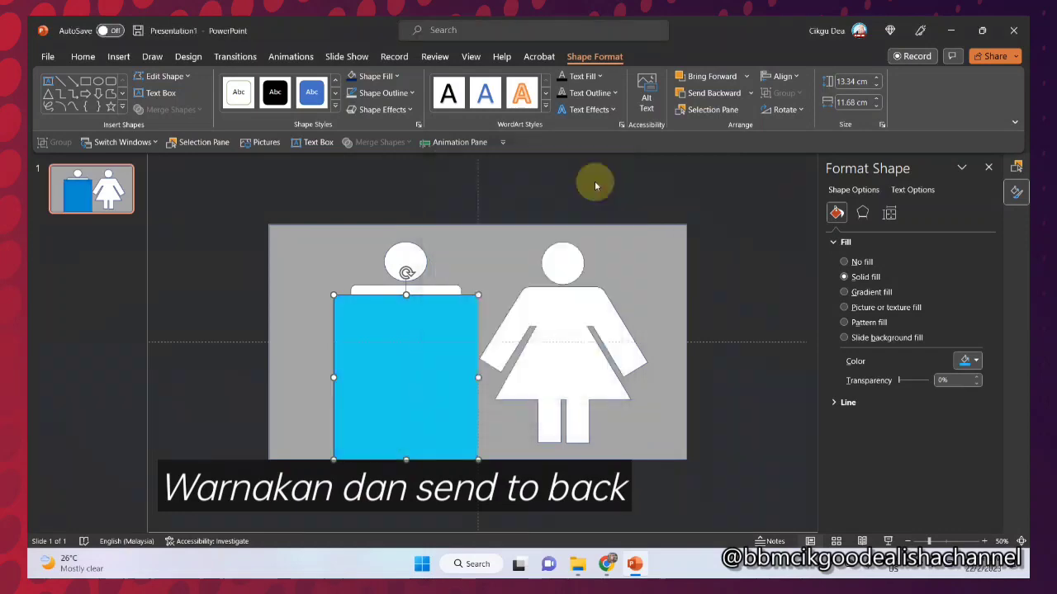
left_click(405, 93)
left_click(382, 271)
Send the light blue rectangle to the back so it sits behind the cut-out grey panel
left_click(750, 93)
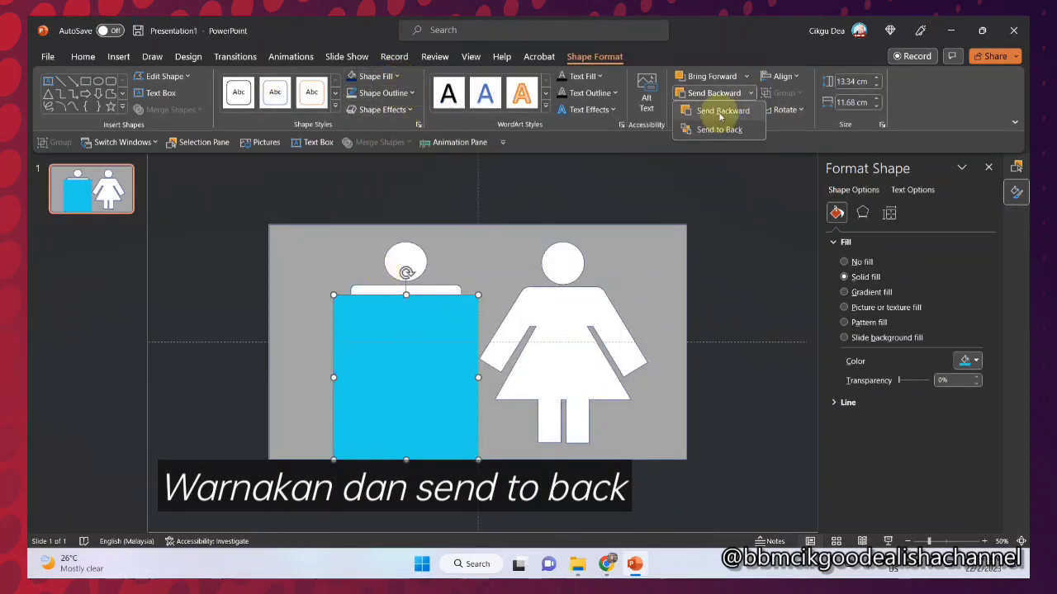
left_click(719, 130)
left_click(729, 217)
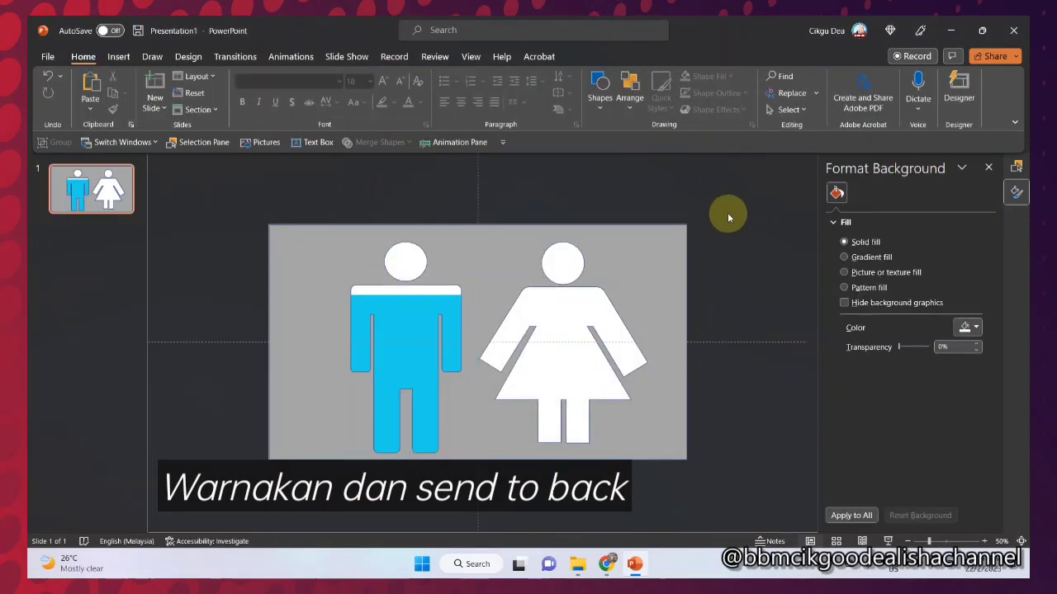
Draw a rectangle over the lower part of the female figure and adjust it to about 9.1 cm high and 15.24 cm wide
left_click(118, 57)
left_click(244, 91)
left_click(284, 148)
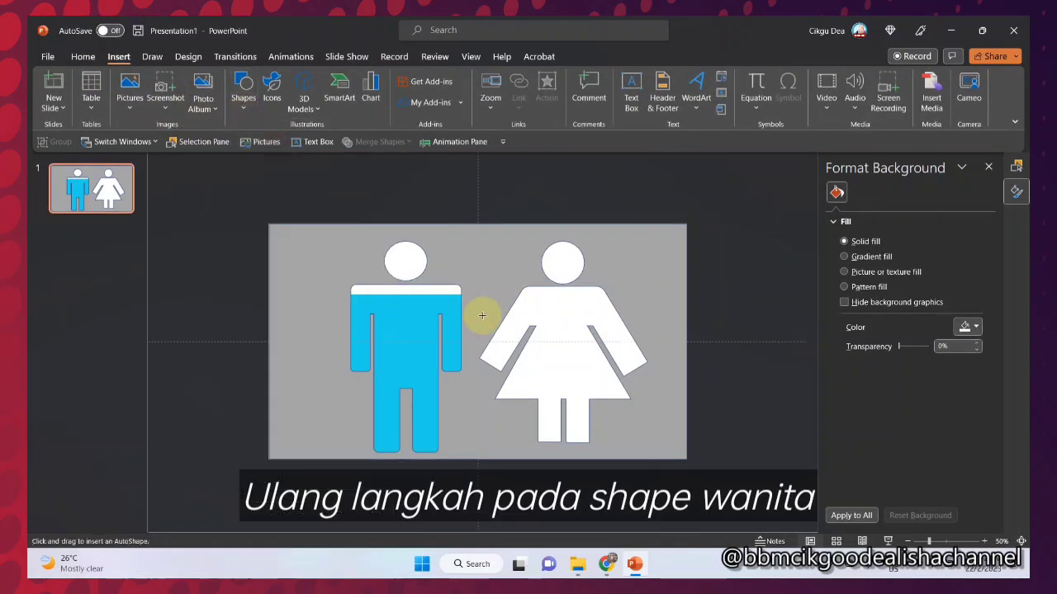
left_click_drag(482, 315, 671, 454)
mouse_move(577, 315)
left_mouse_down()
mouse_move(566, 330)
mouse_move(577, 341)
left_mouse_up()
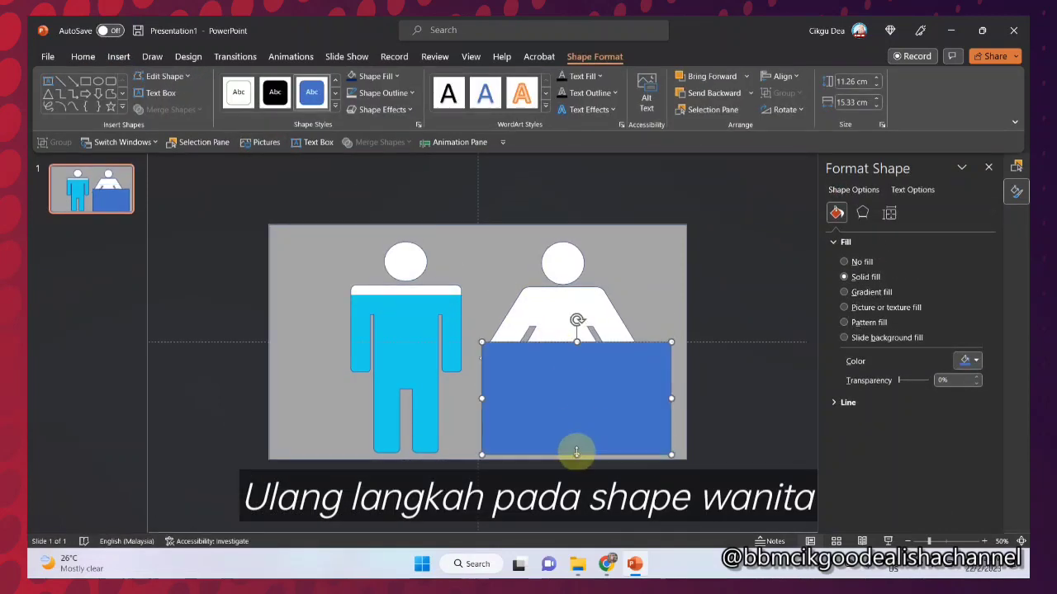
left_click_drag(481, 398, 472, 398)
left_click_drag(672, 398, 660, 398)
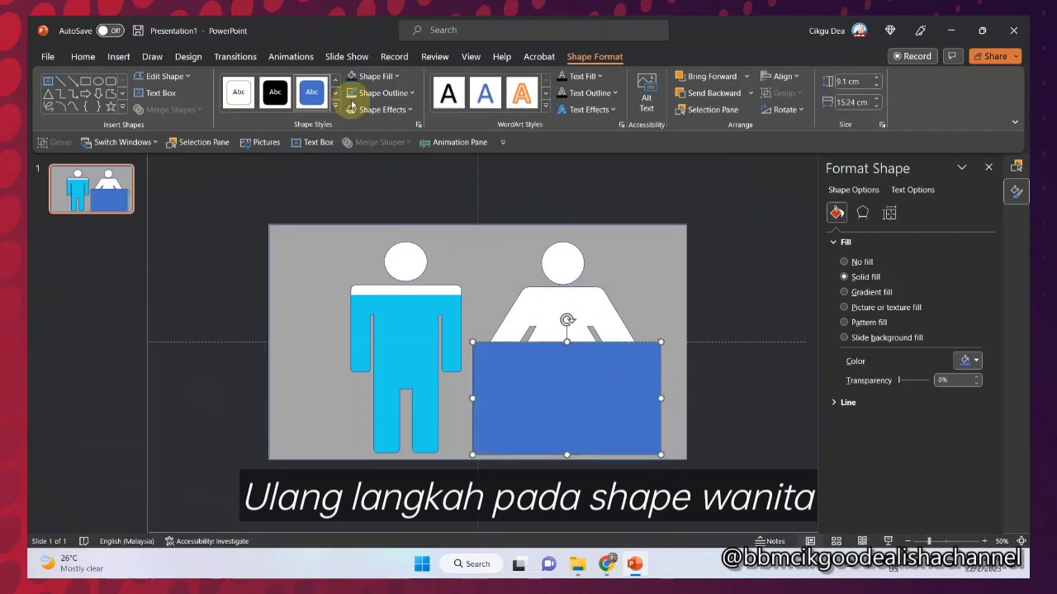
Remove the outline of the rectangle over the female figure and choose a custom light pink fill for it
left_click(382, 93)
left_click(370, 275)
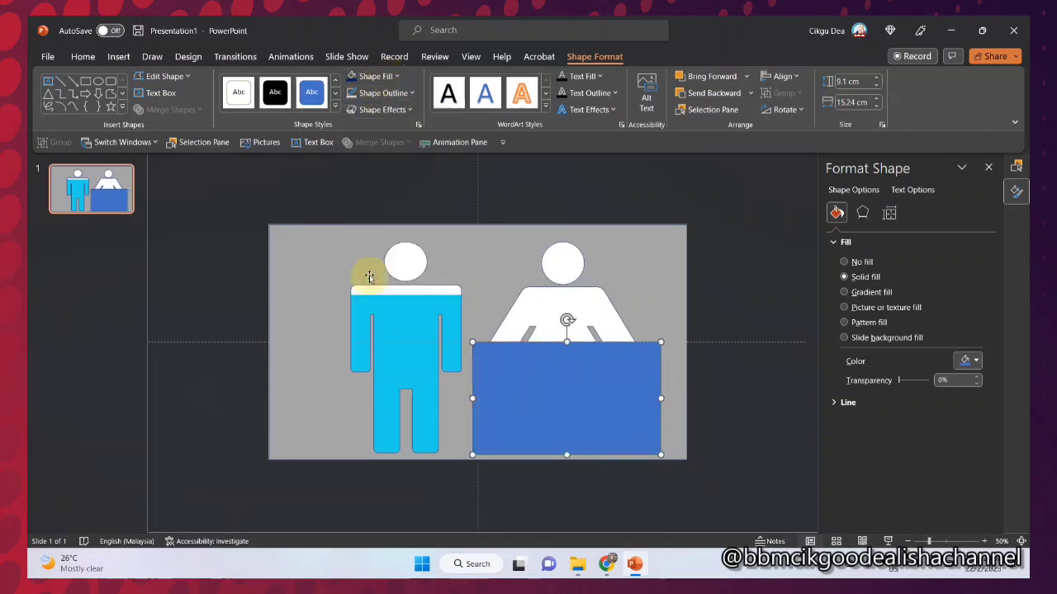
left_click(967, 358)
left_click(938, 275)
left_click(975, 361)
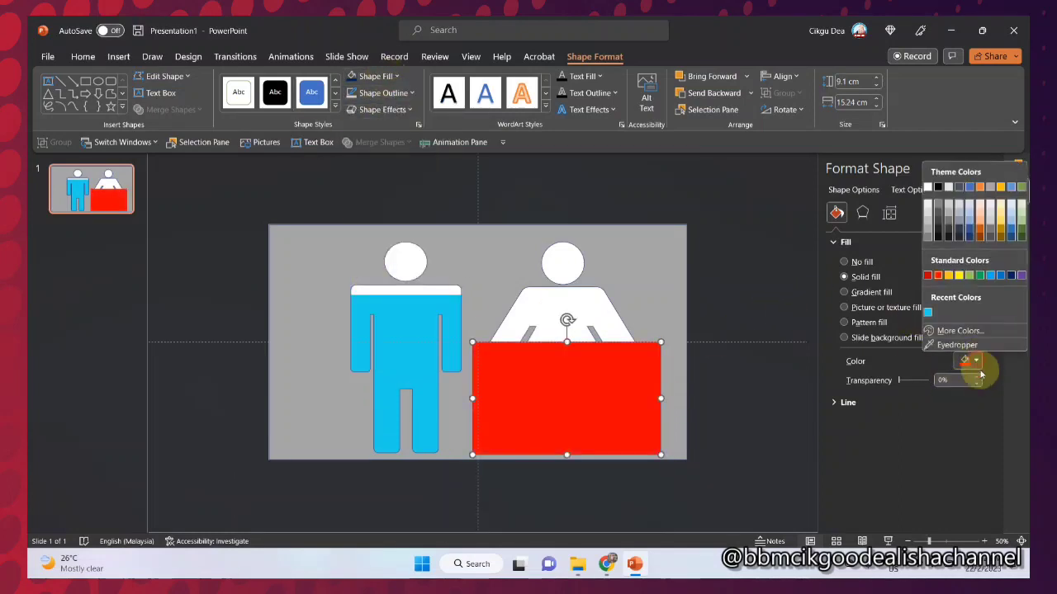
left_click(960, 330)
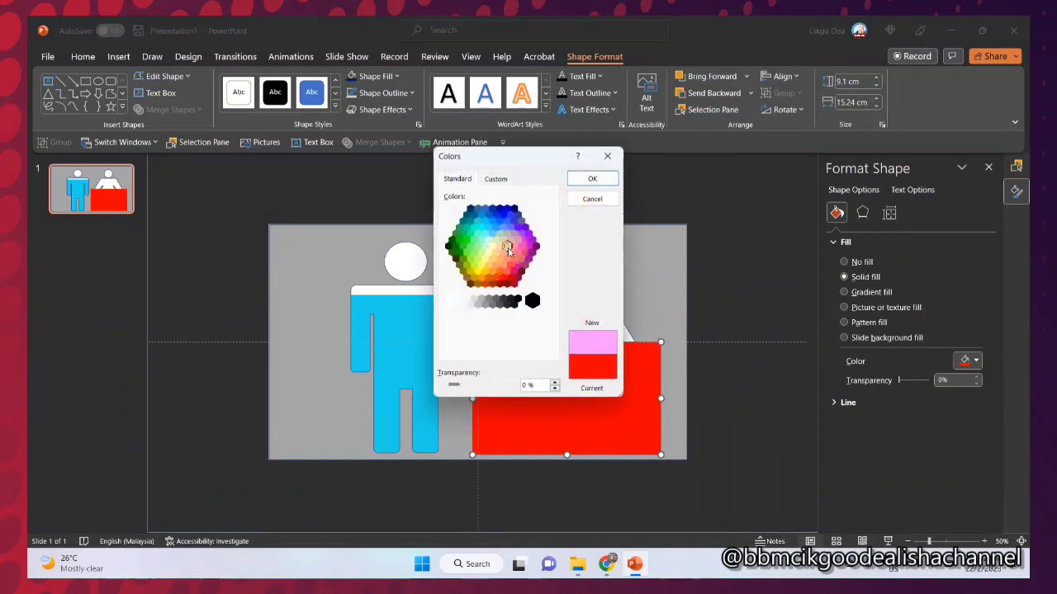